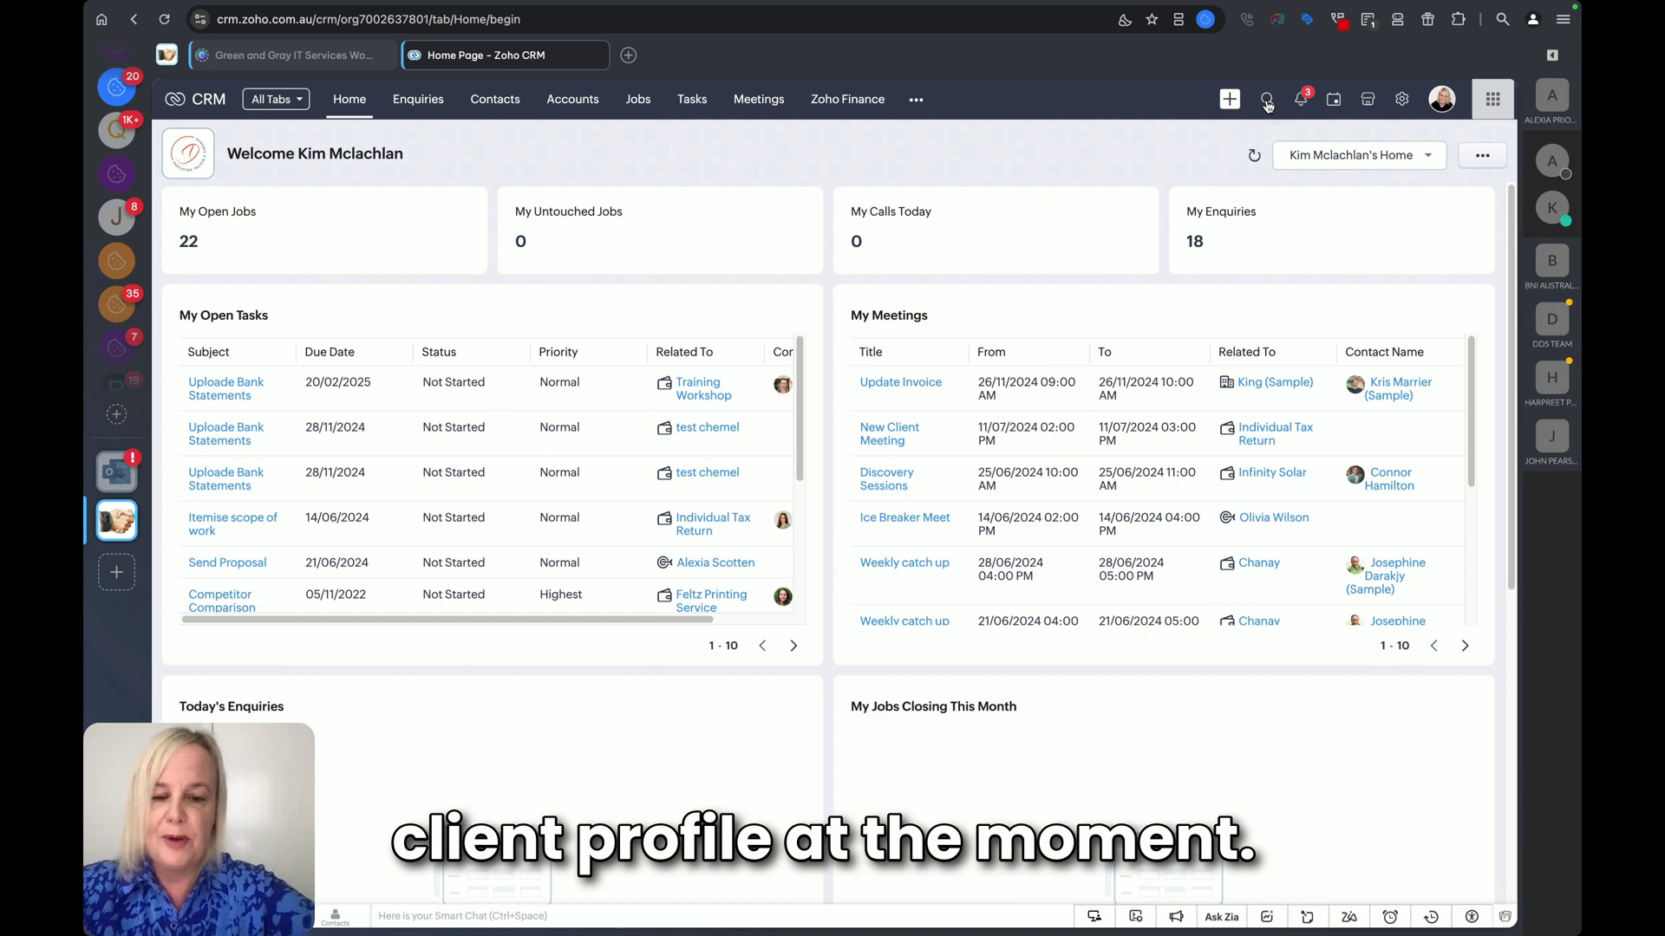
Search all modules for 'infinity' and scroll through the matching contacts, accounts, jobs and estimates
left_click(1267, 101)
type("infinity")
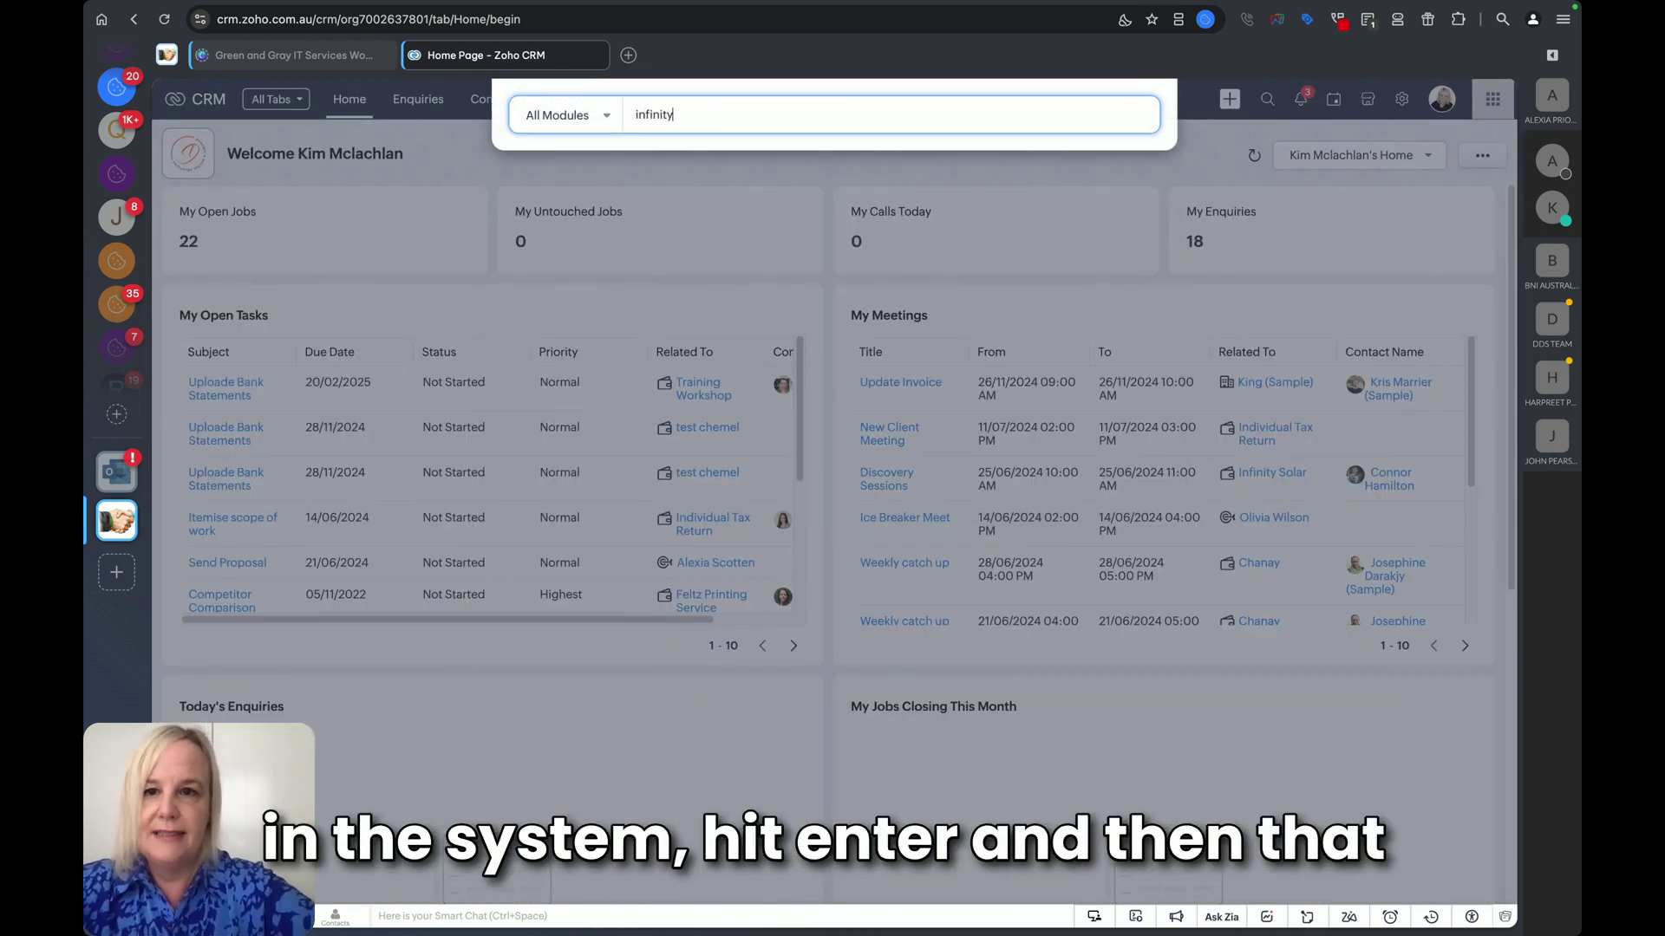
key("Return")
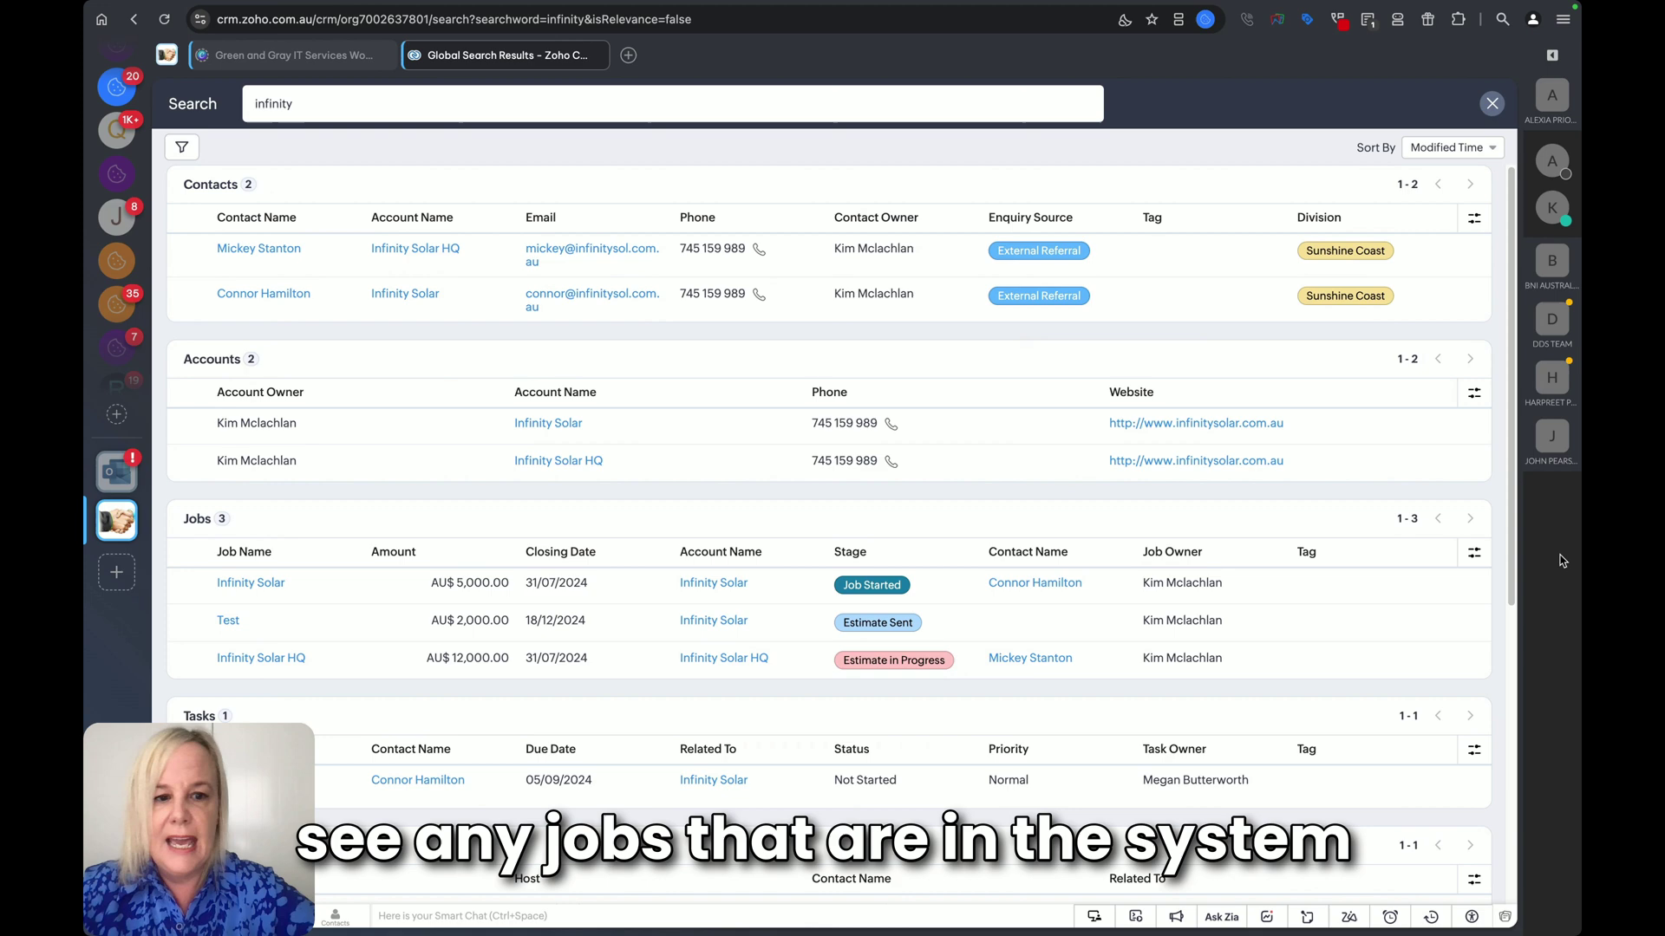
scroll(1516, 592, "down", 5)
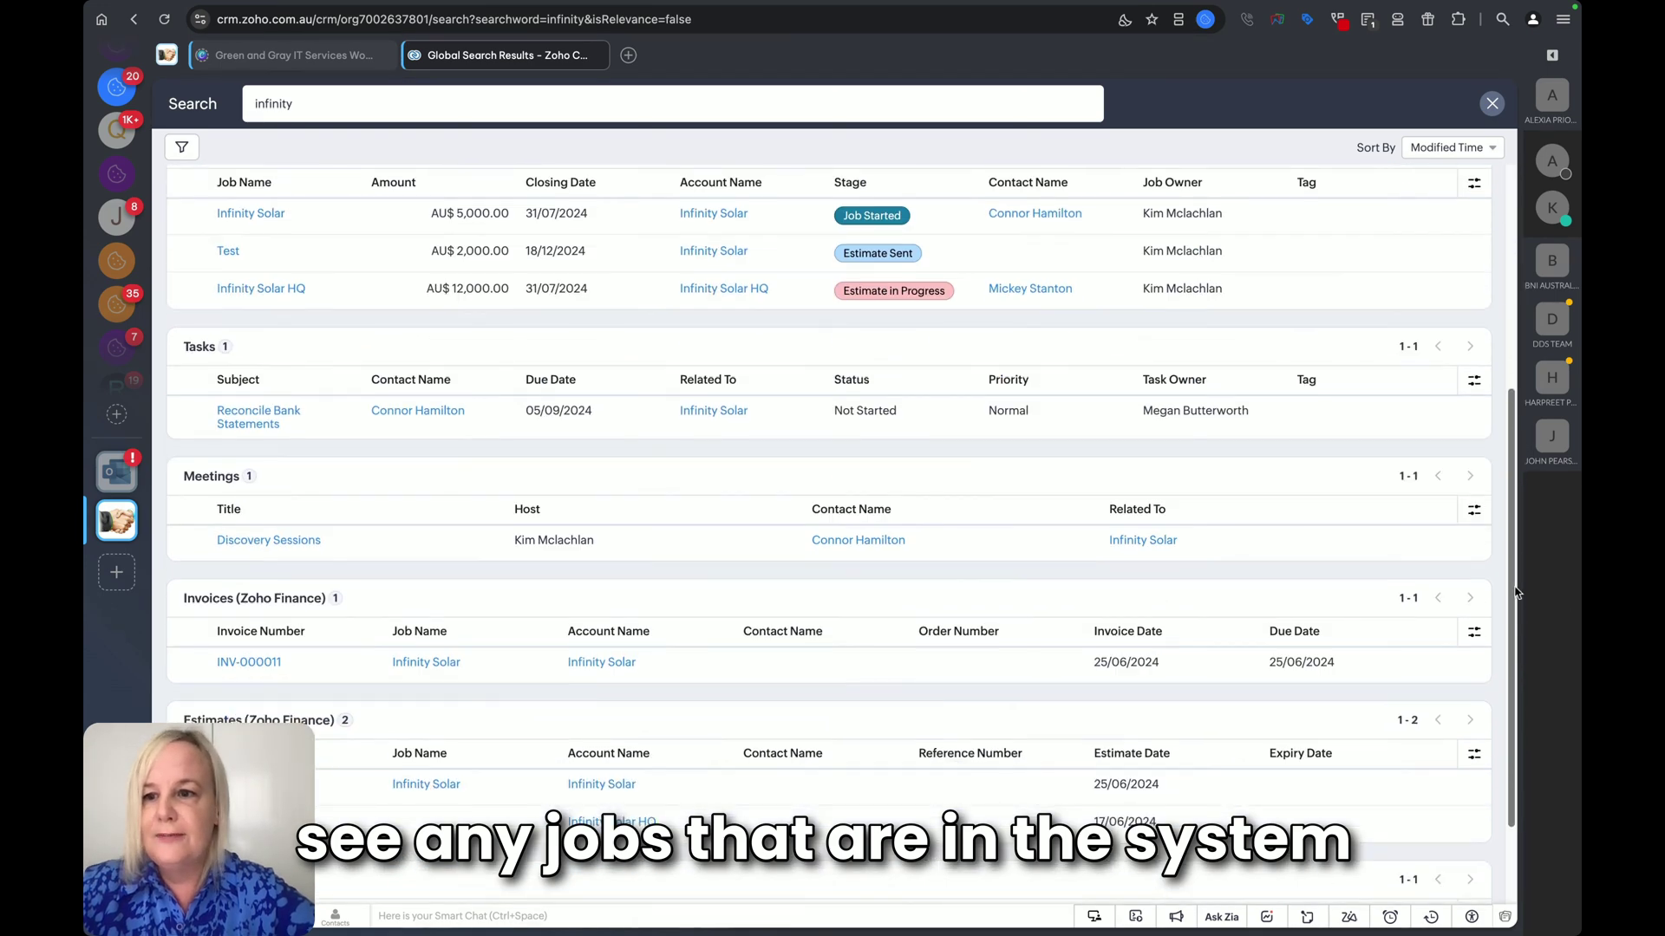
scroll(1516, 593, "down", 2)
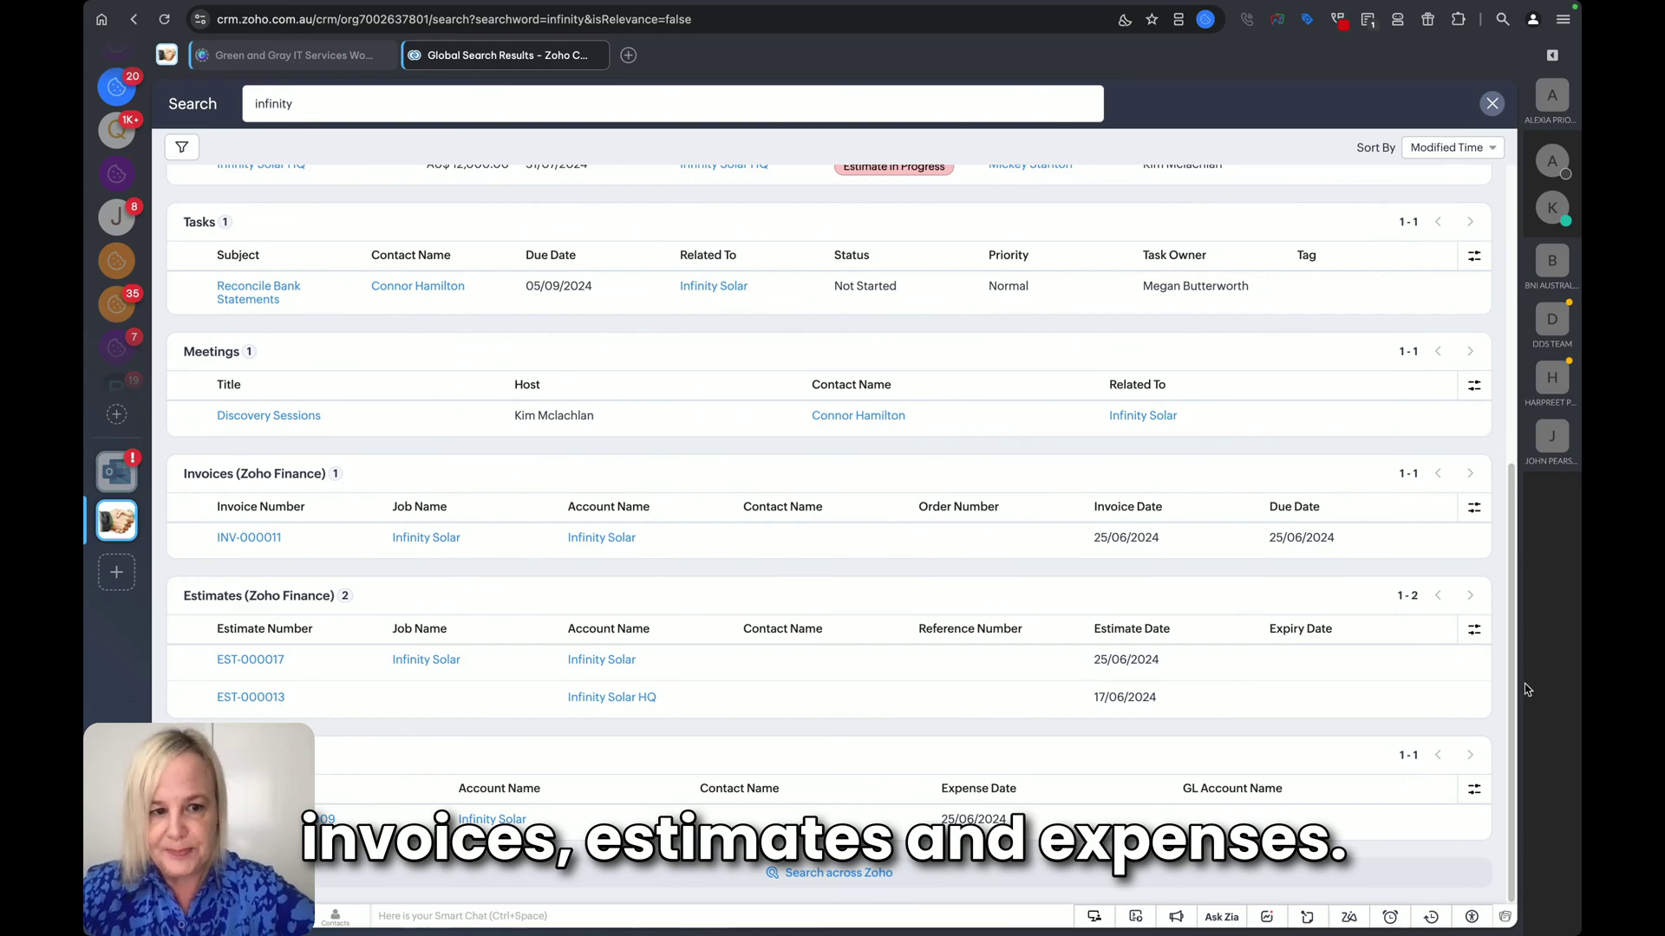
left_click_drag(1513, 681, 1504, 405)
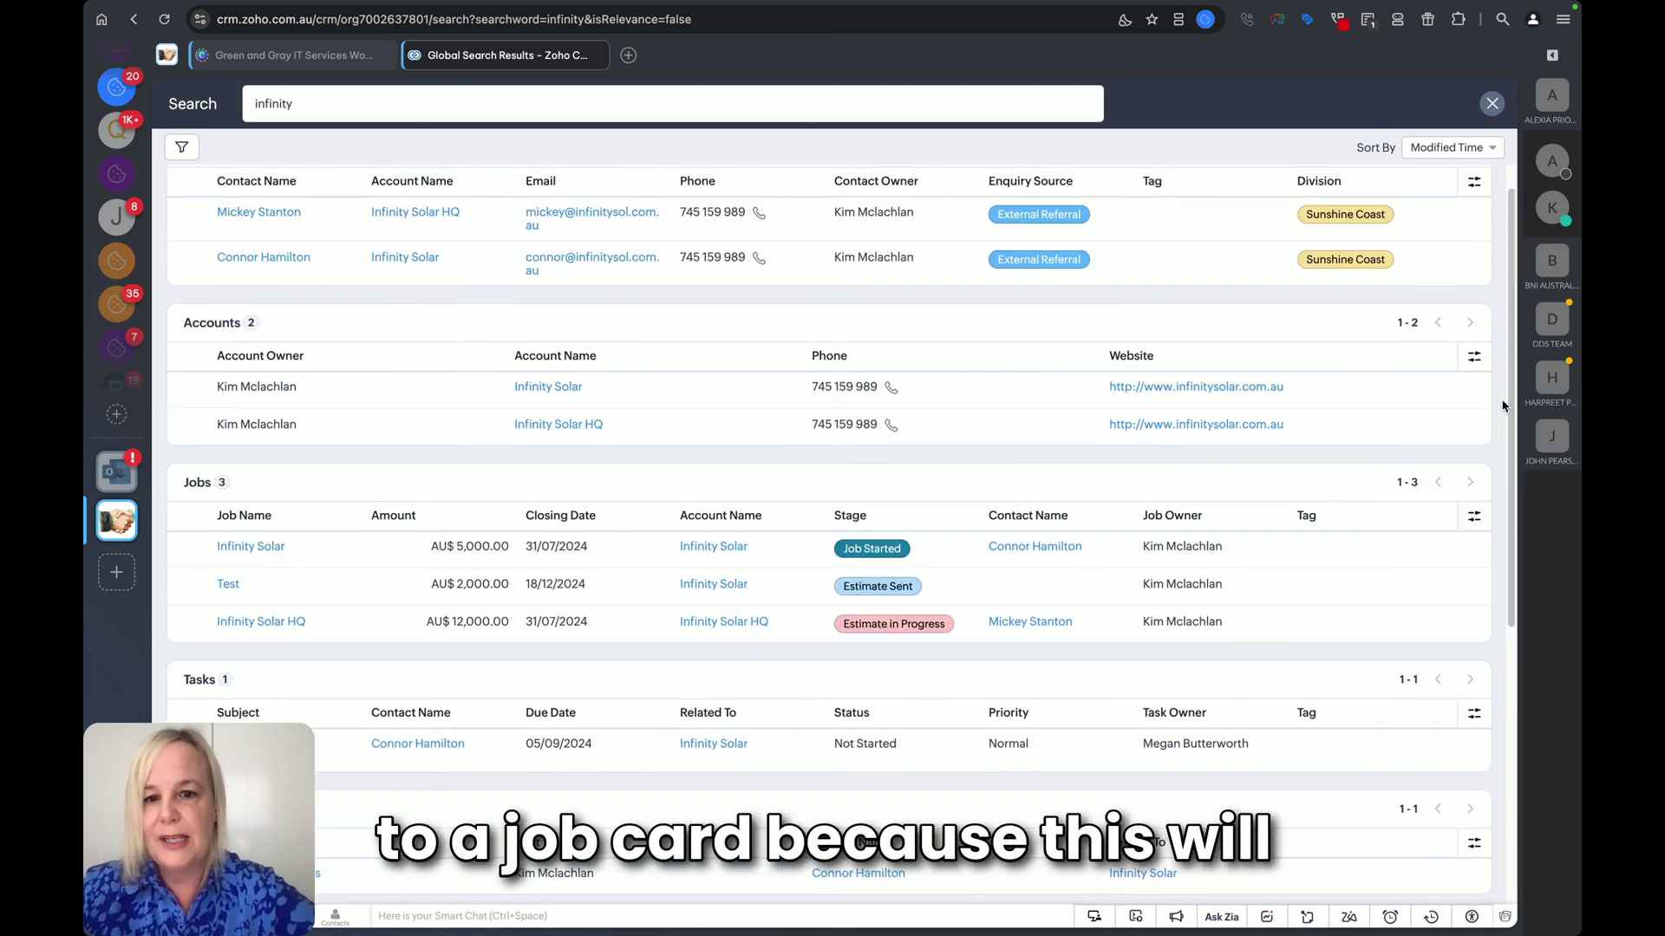
Open the Infinity Solar job and review its Finance records and its two bounced emails
left_click(252, 547)
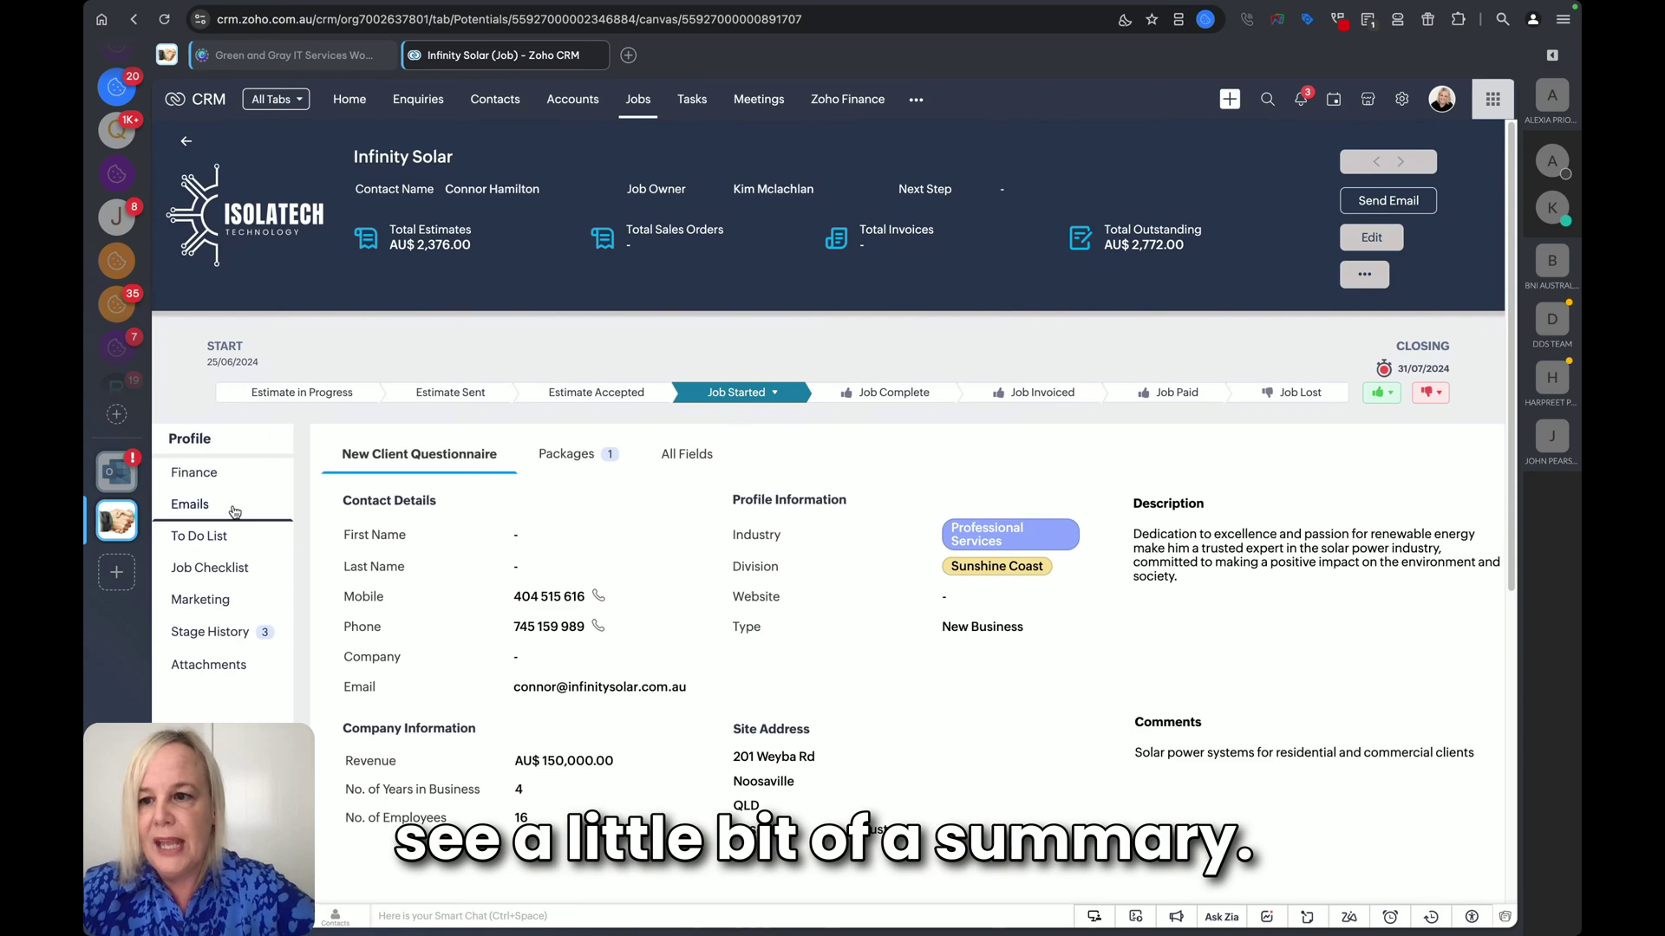
left_click(202, 474)
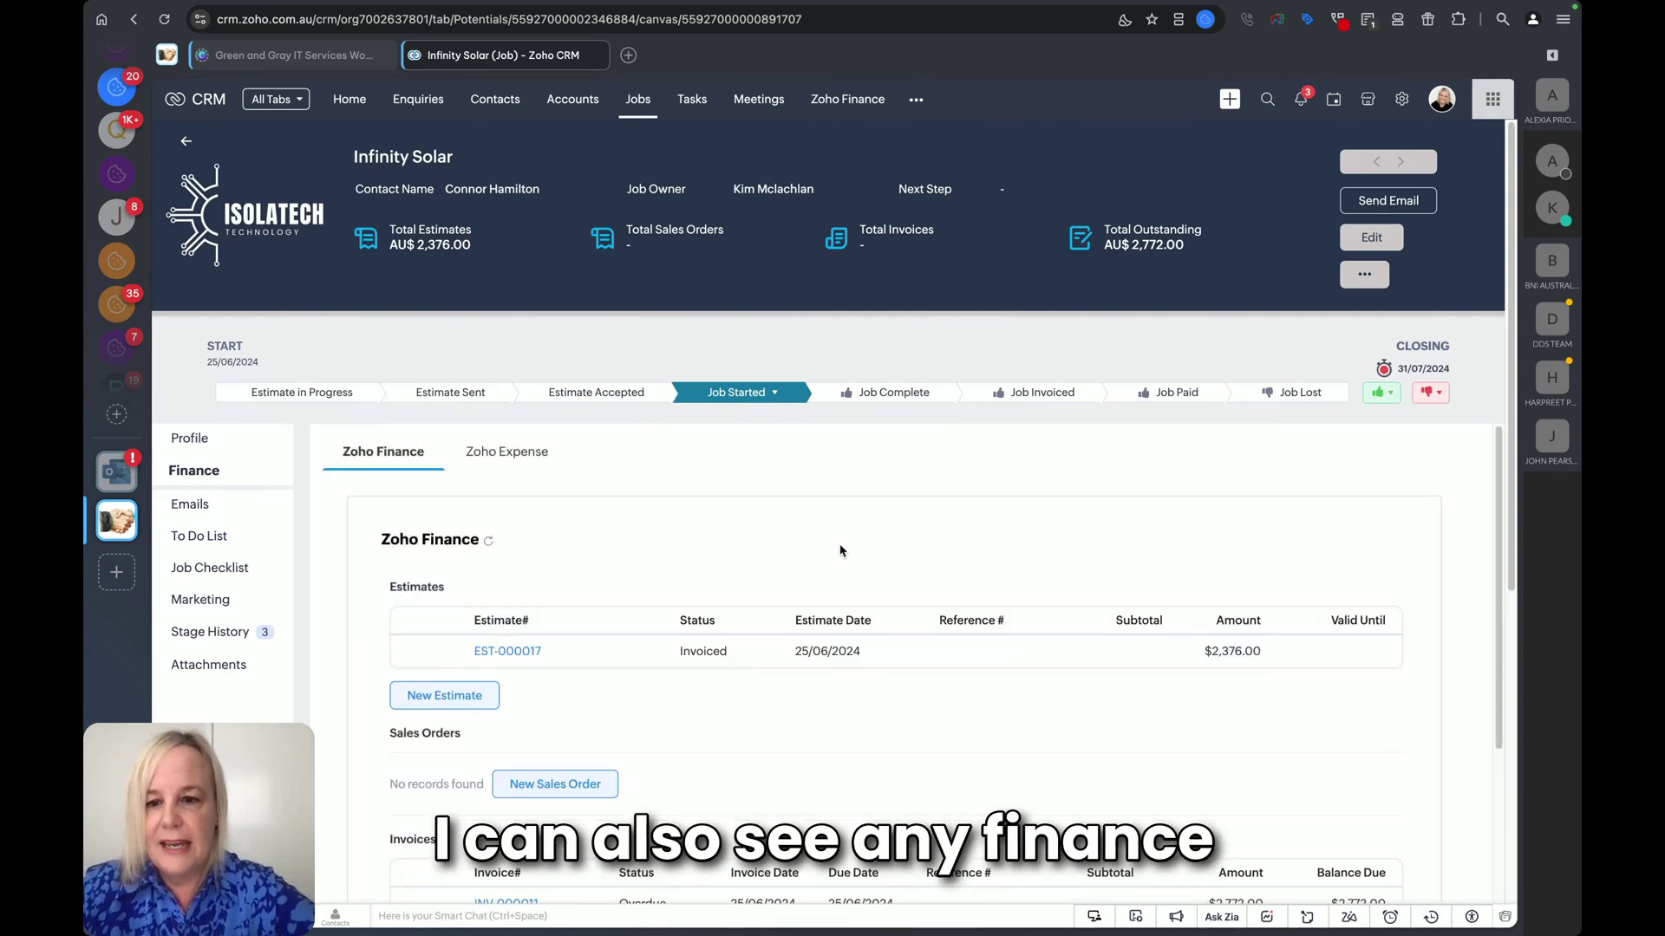
mouse_move(1551, 443)
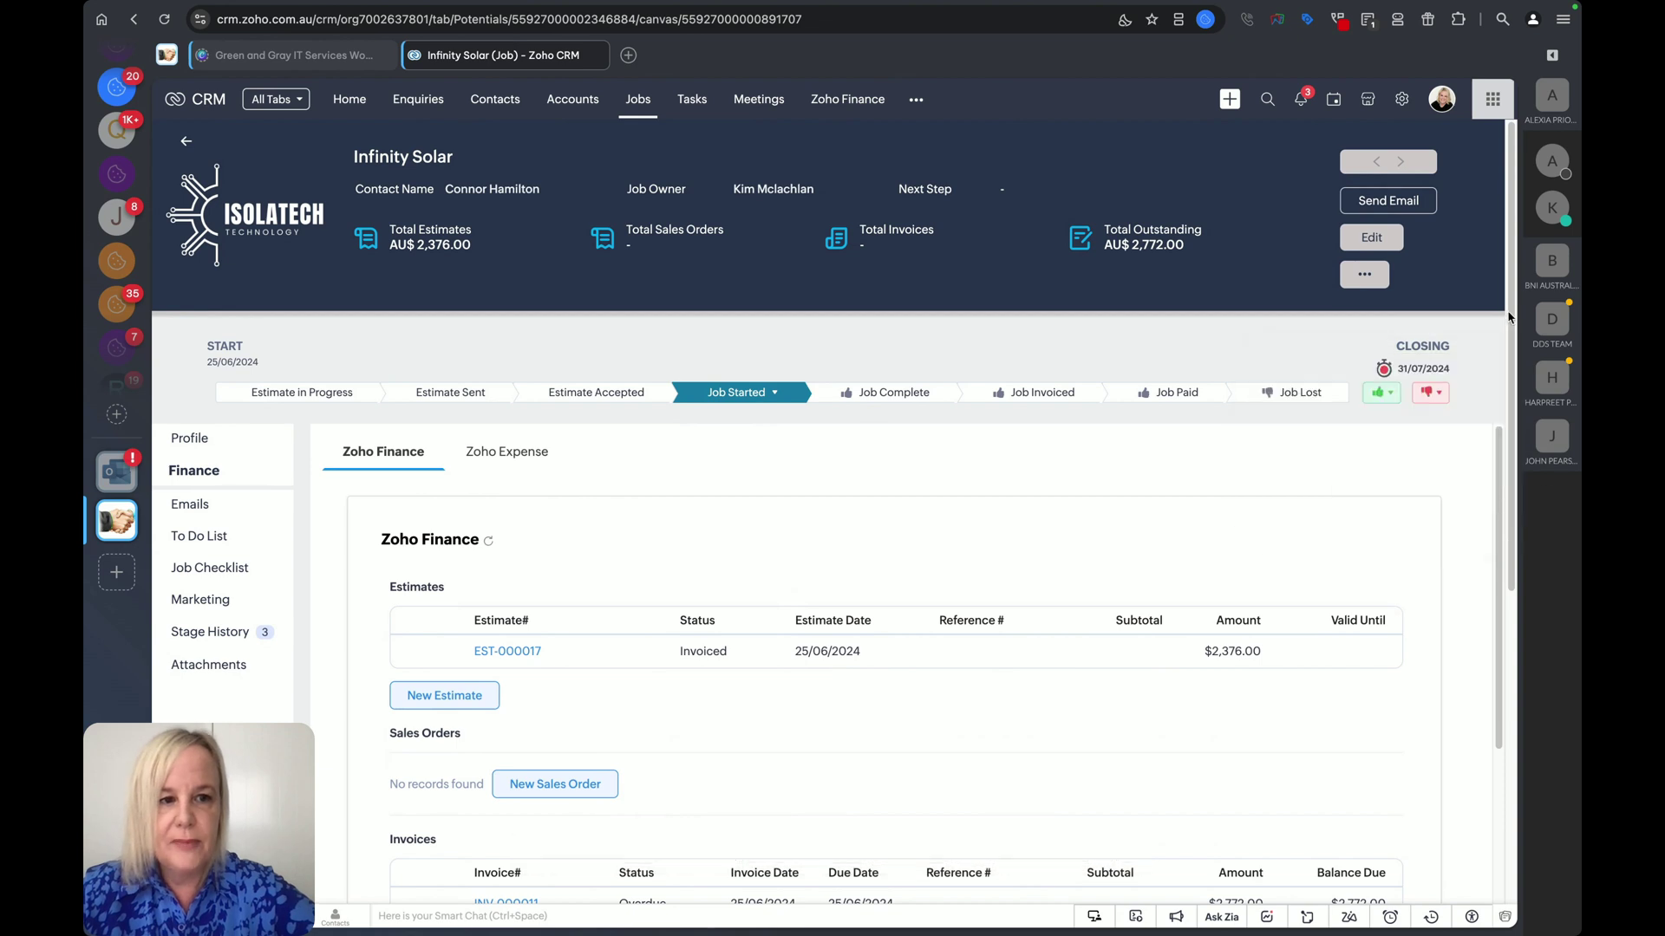
scroll(1500, 347, "down", 2)
scroll(1499, 332, "up", 2)
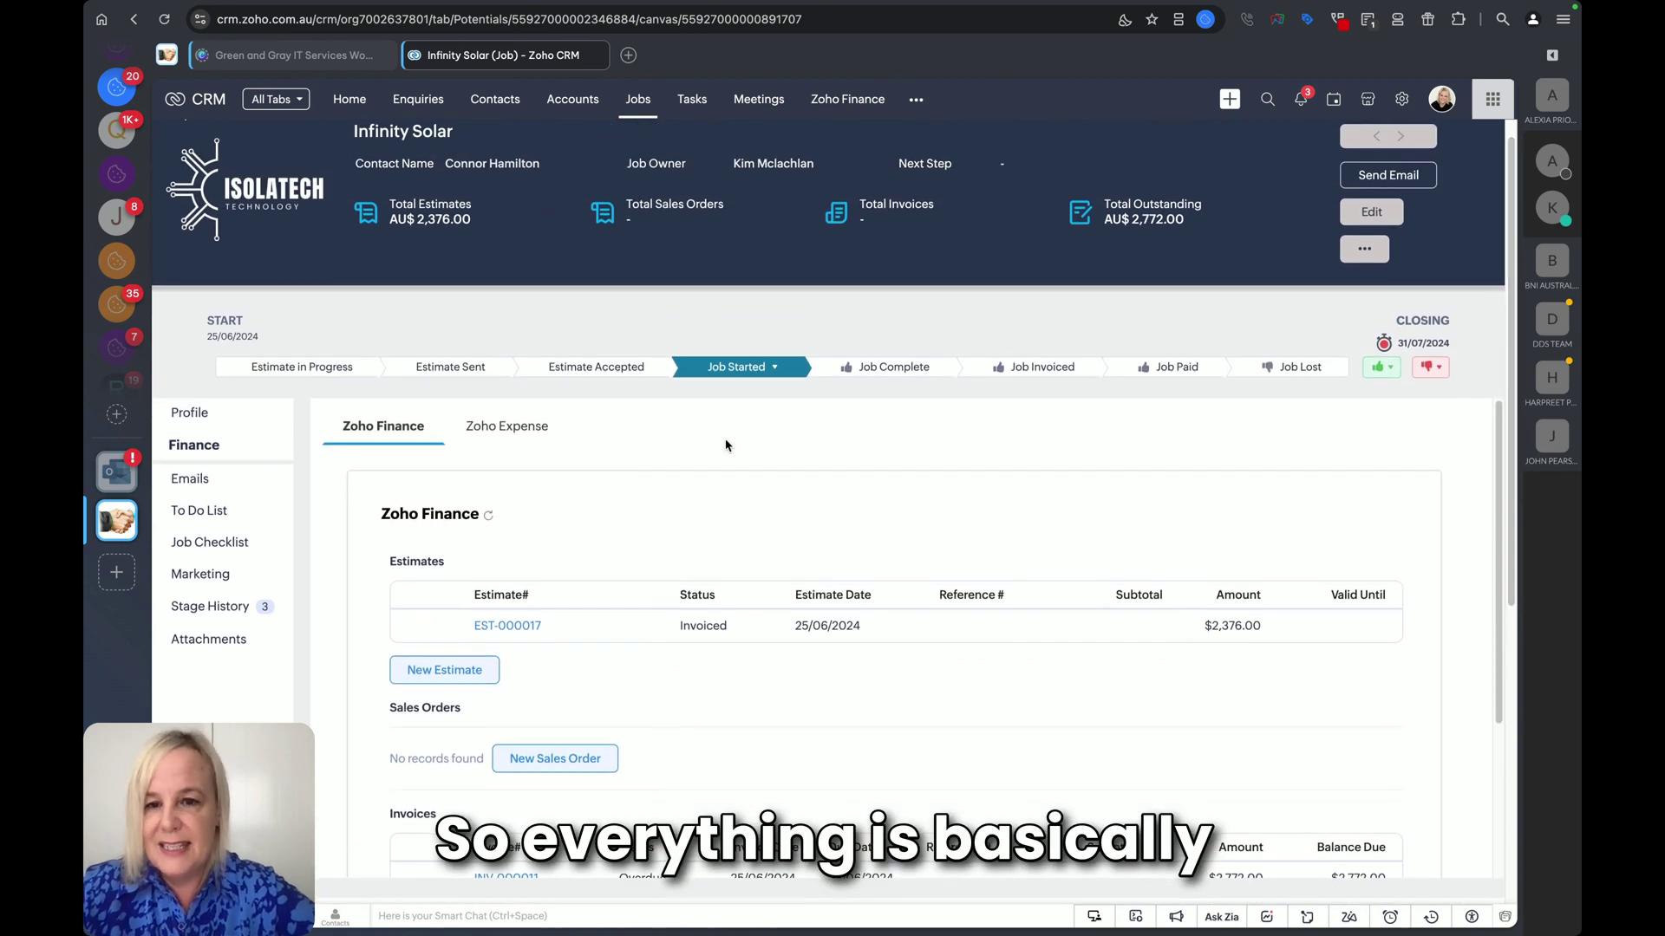
left_click(183, 492)
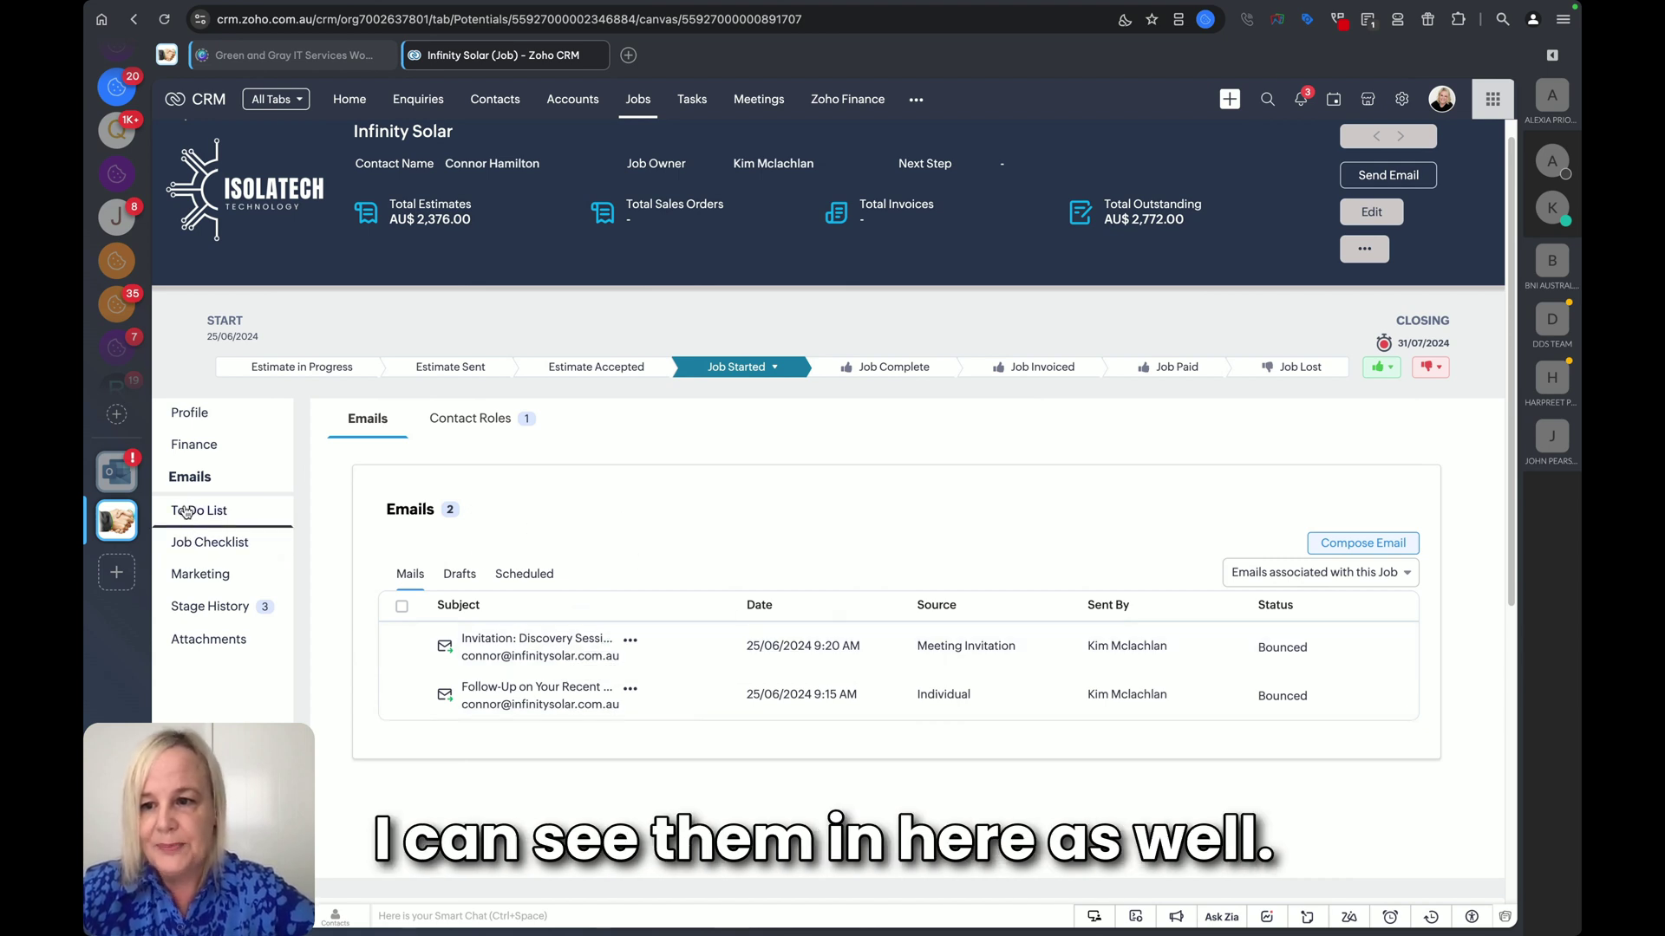
Inspect the 'Meet the customer' checklist item without changes, then return to Finance showing EST-000017
left_click(196, 539)
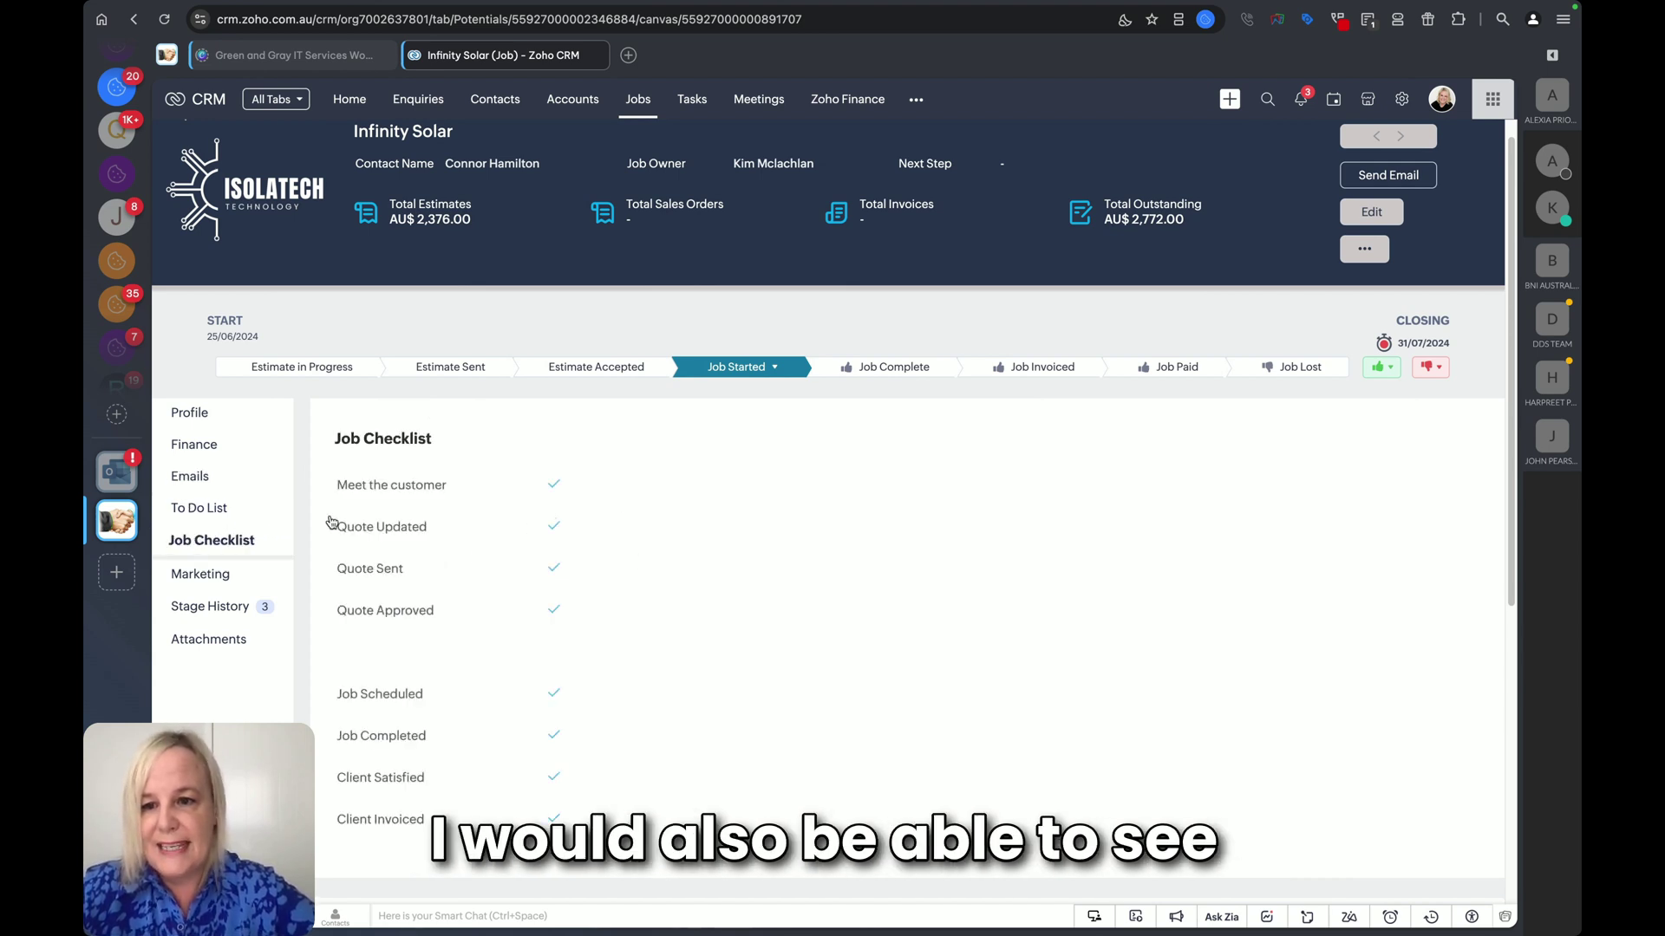
left_click(576, 485)
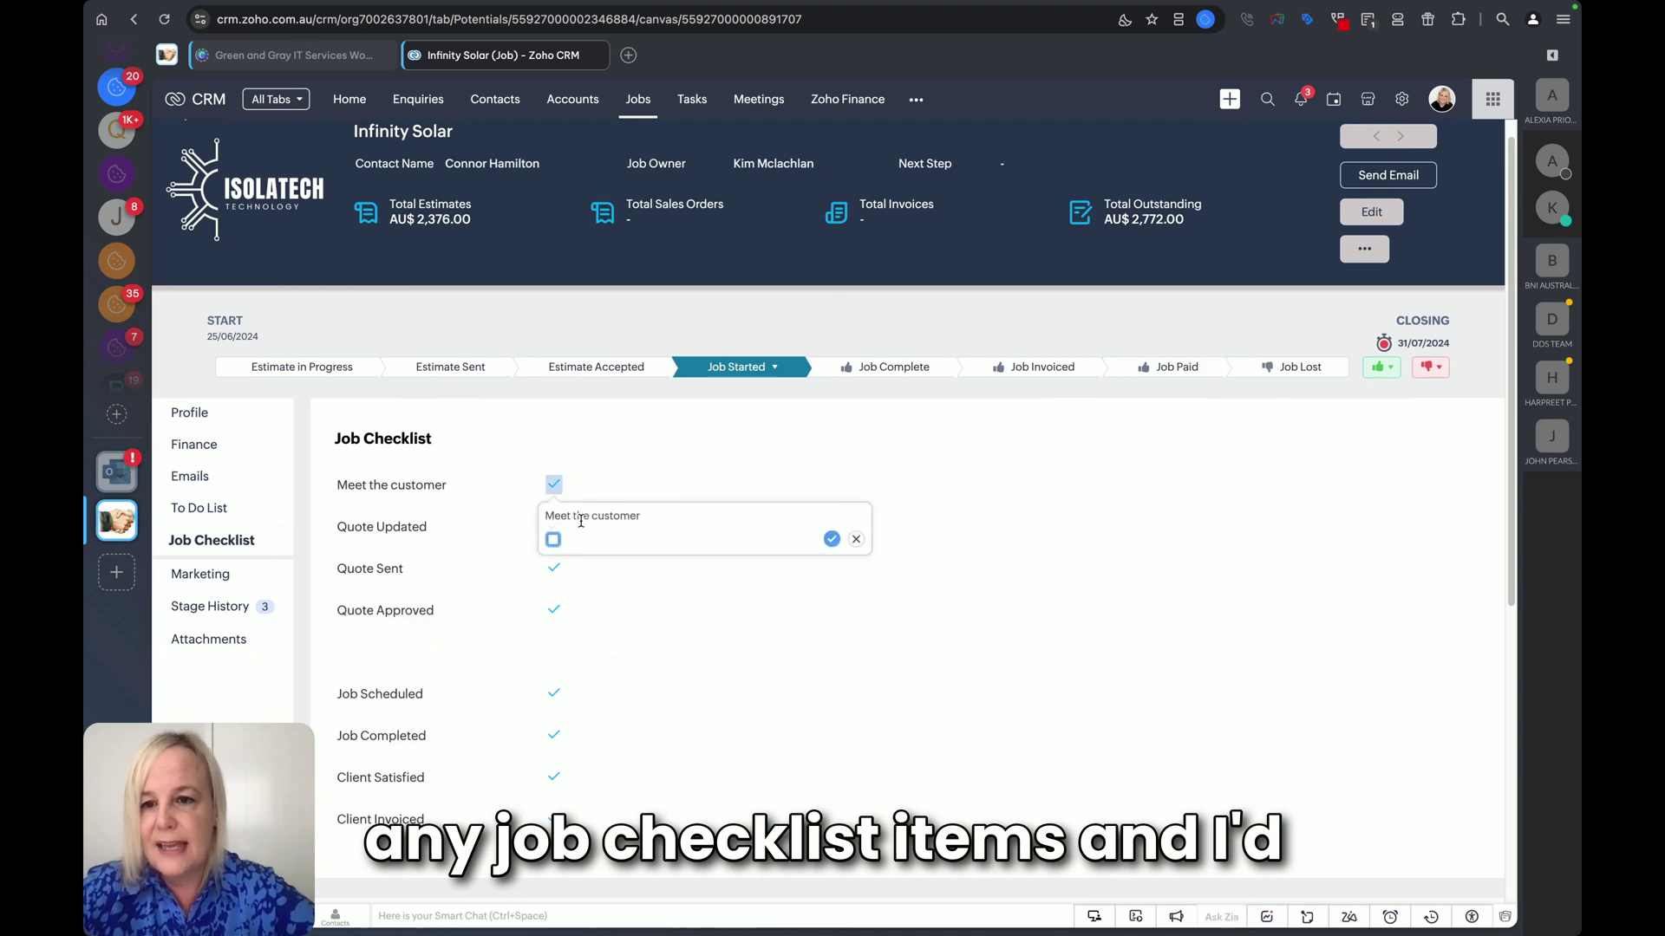
left_click(856, 539)
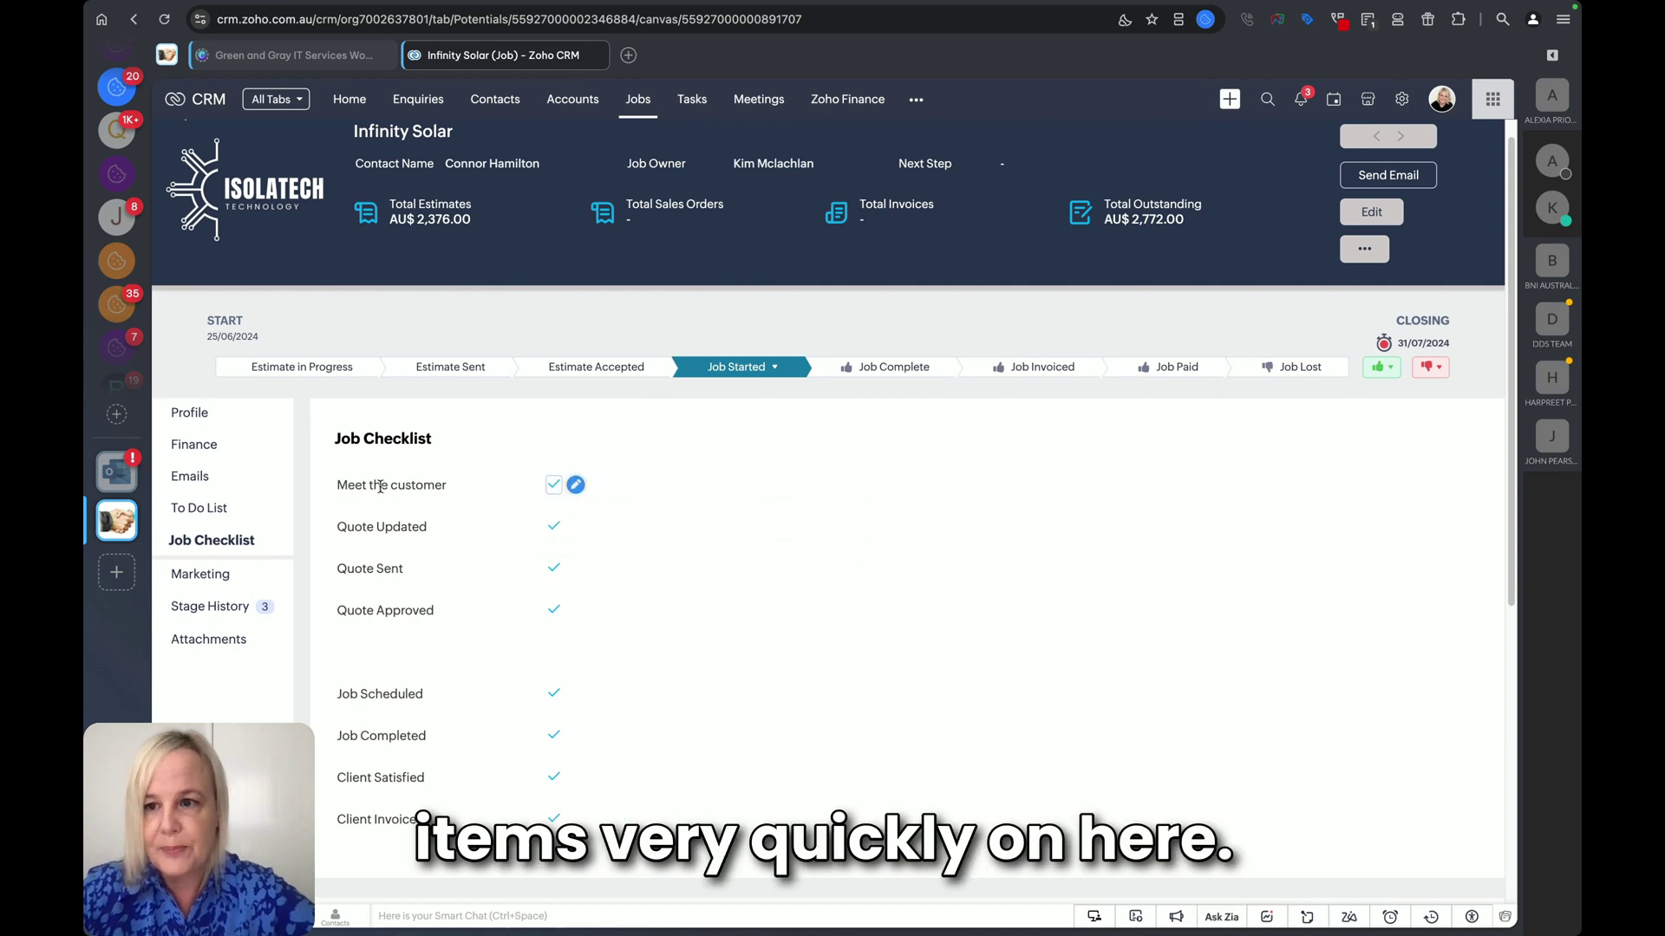
left_click(194, 444)
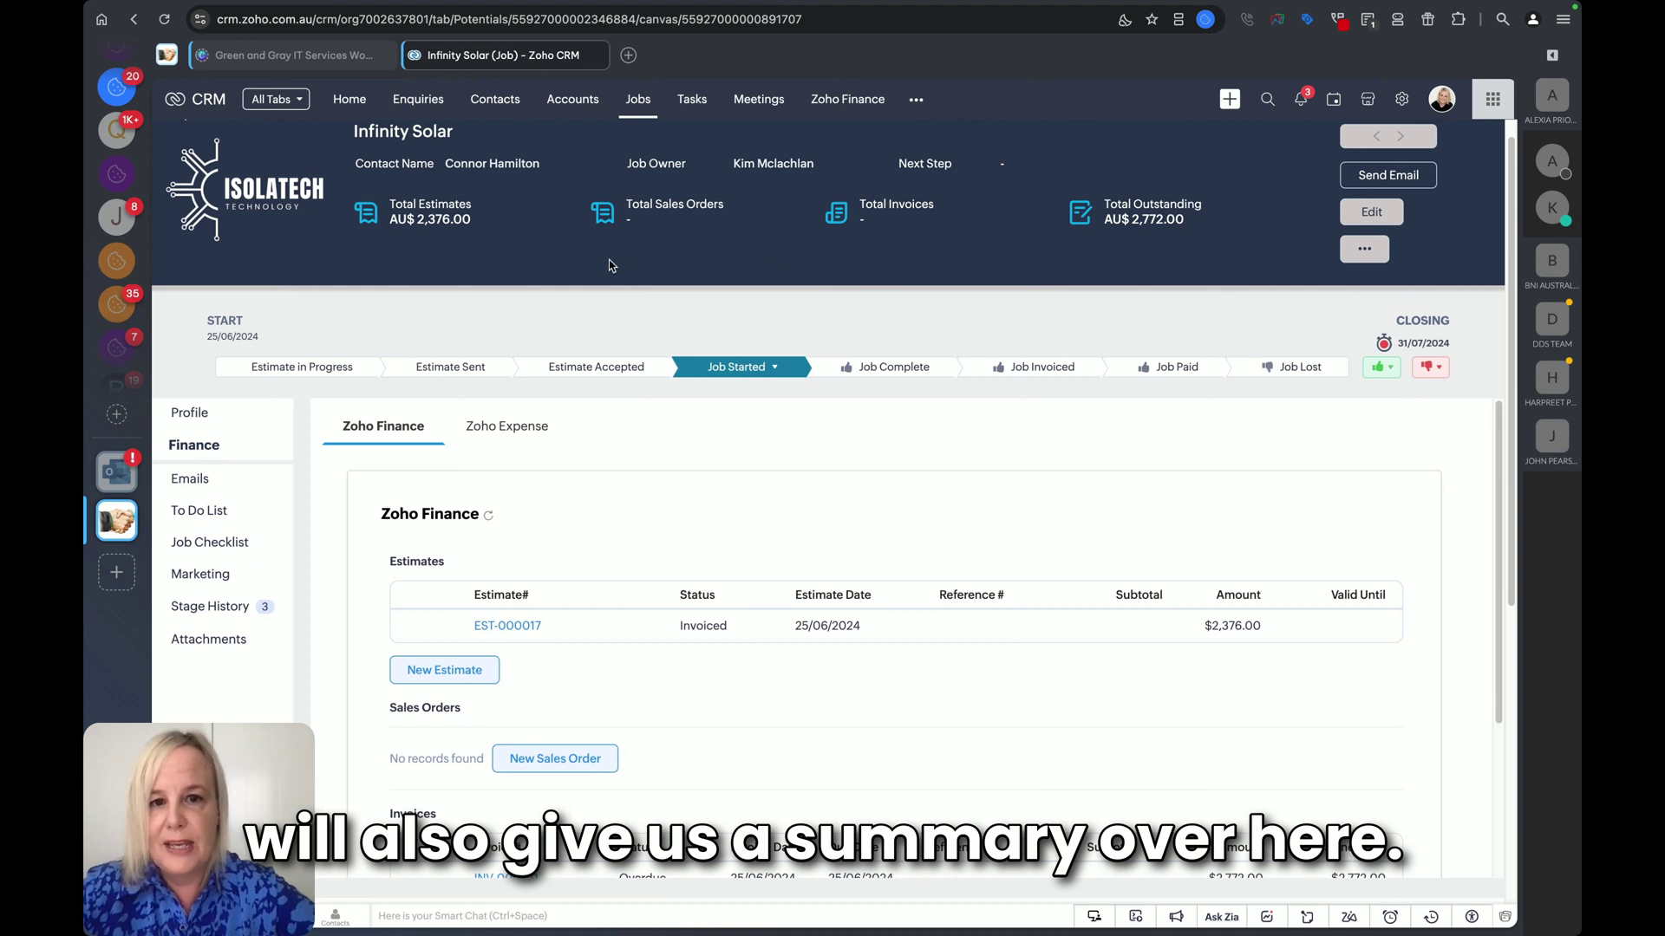
Create estimate EST-000032 with one Chair1-Large-Black at 360 plus 10% GST, totalling $396.00
left_click(436, 675)
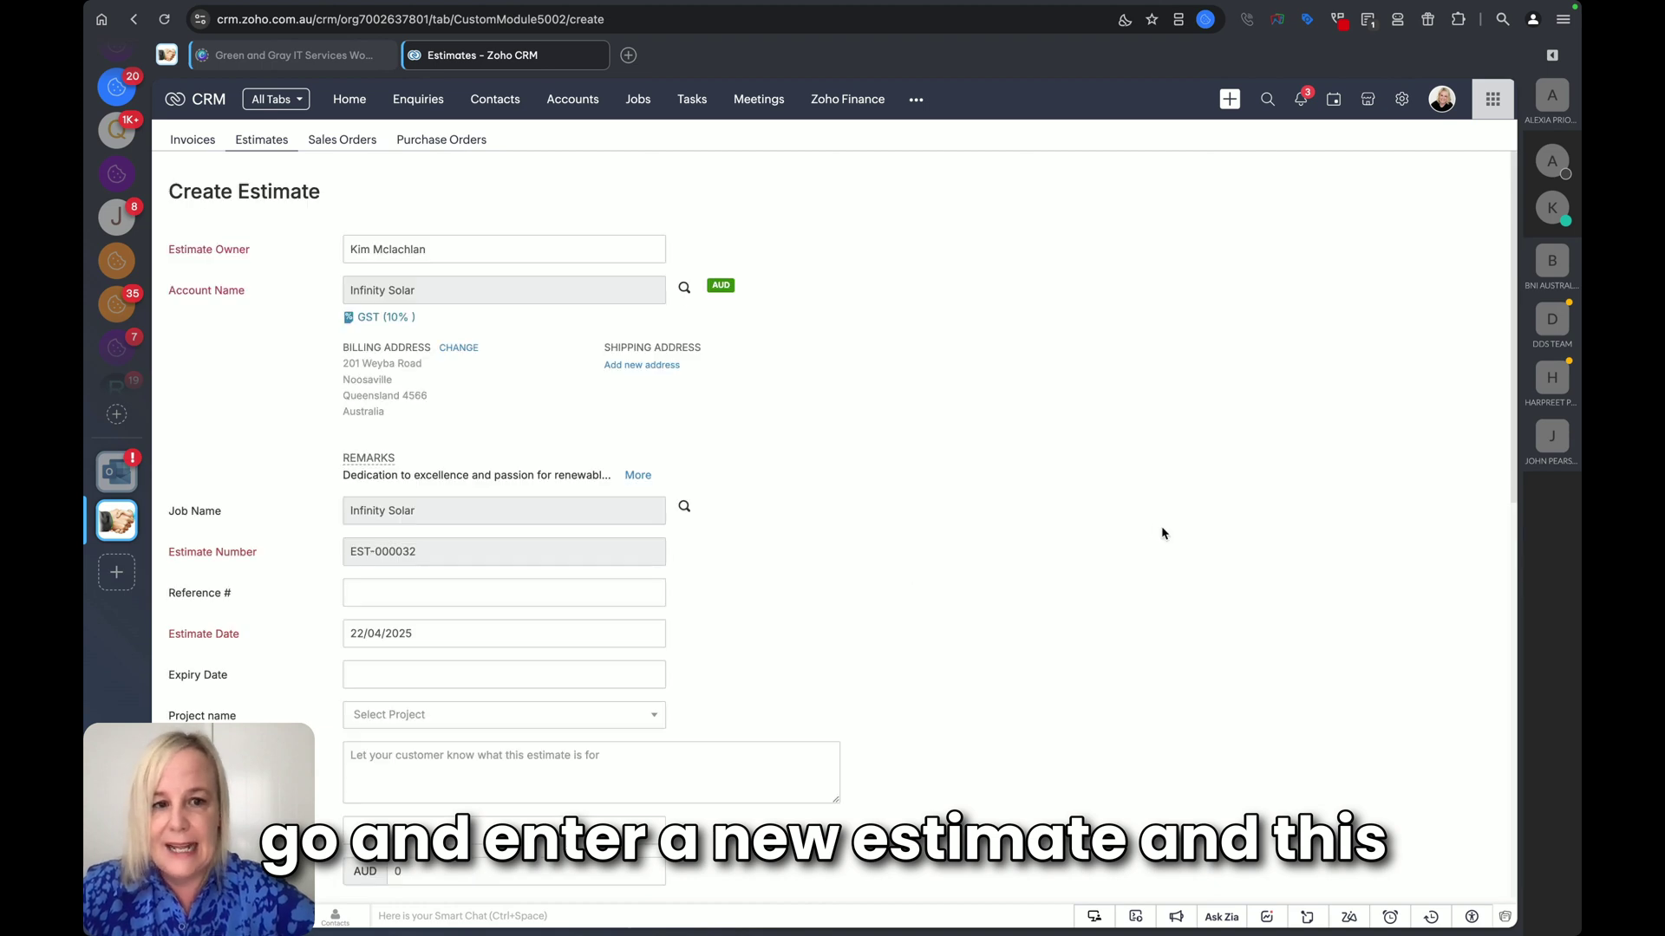
left_click_drag(1519, 256, 1520, 423)
scroll(1519, 423, "down", 1)
left_click(320, 578)
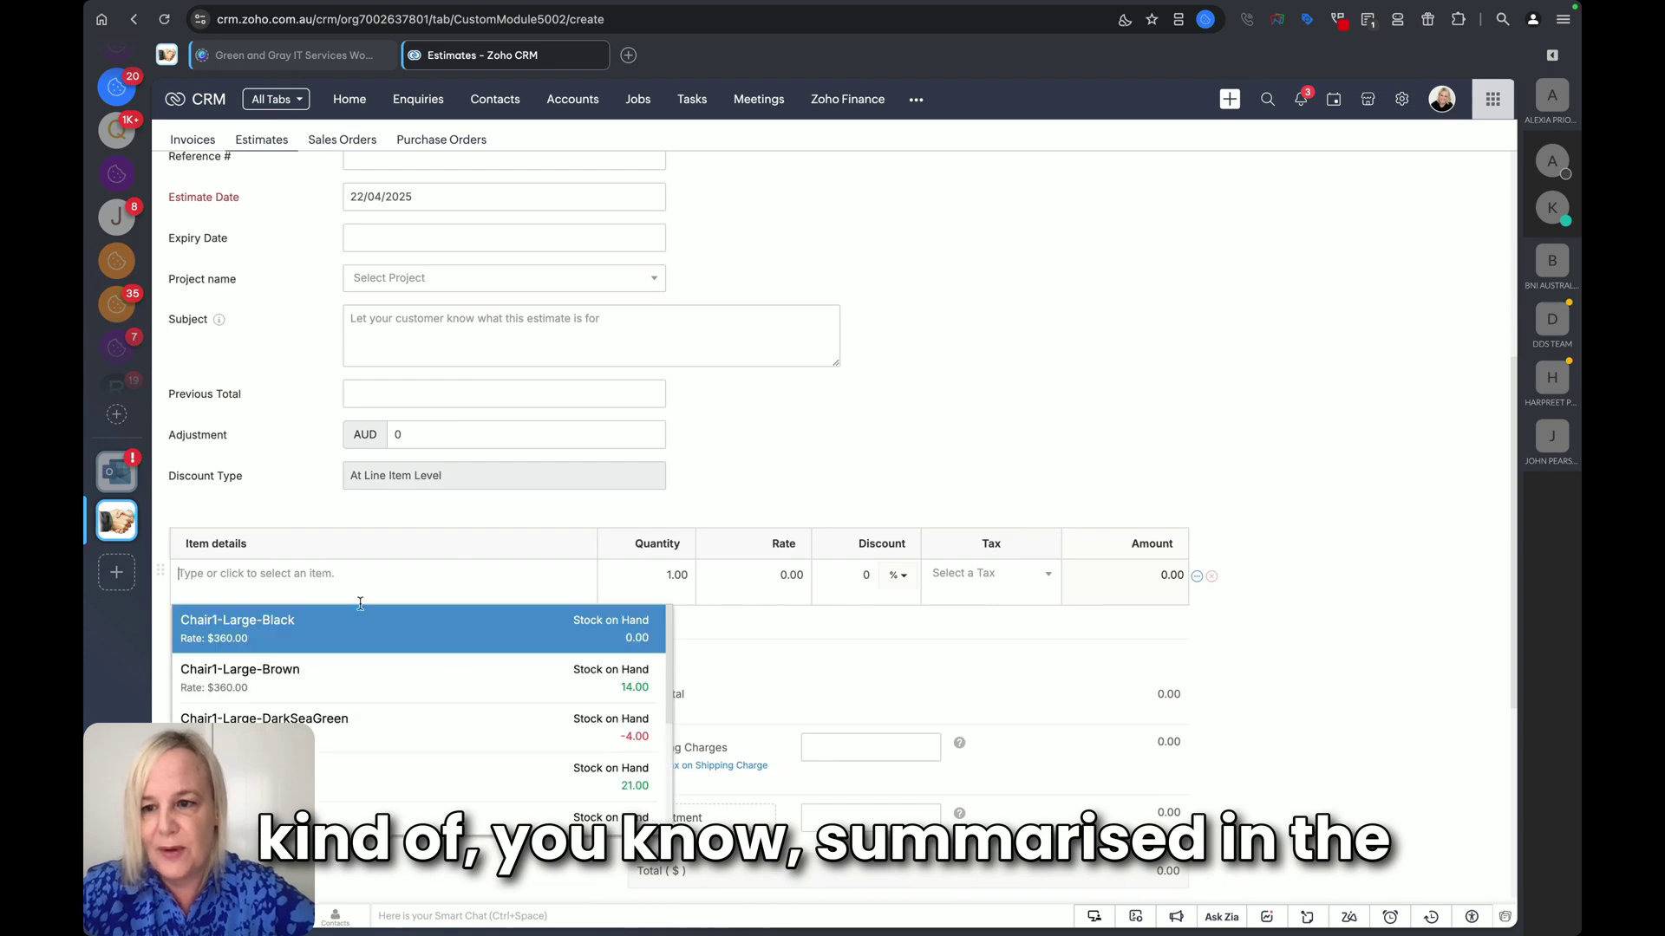
left_click(305, 638)
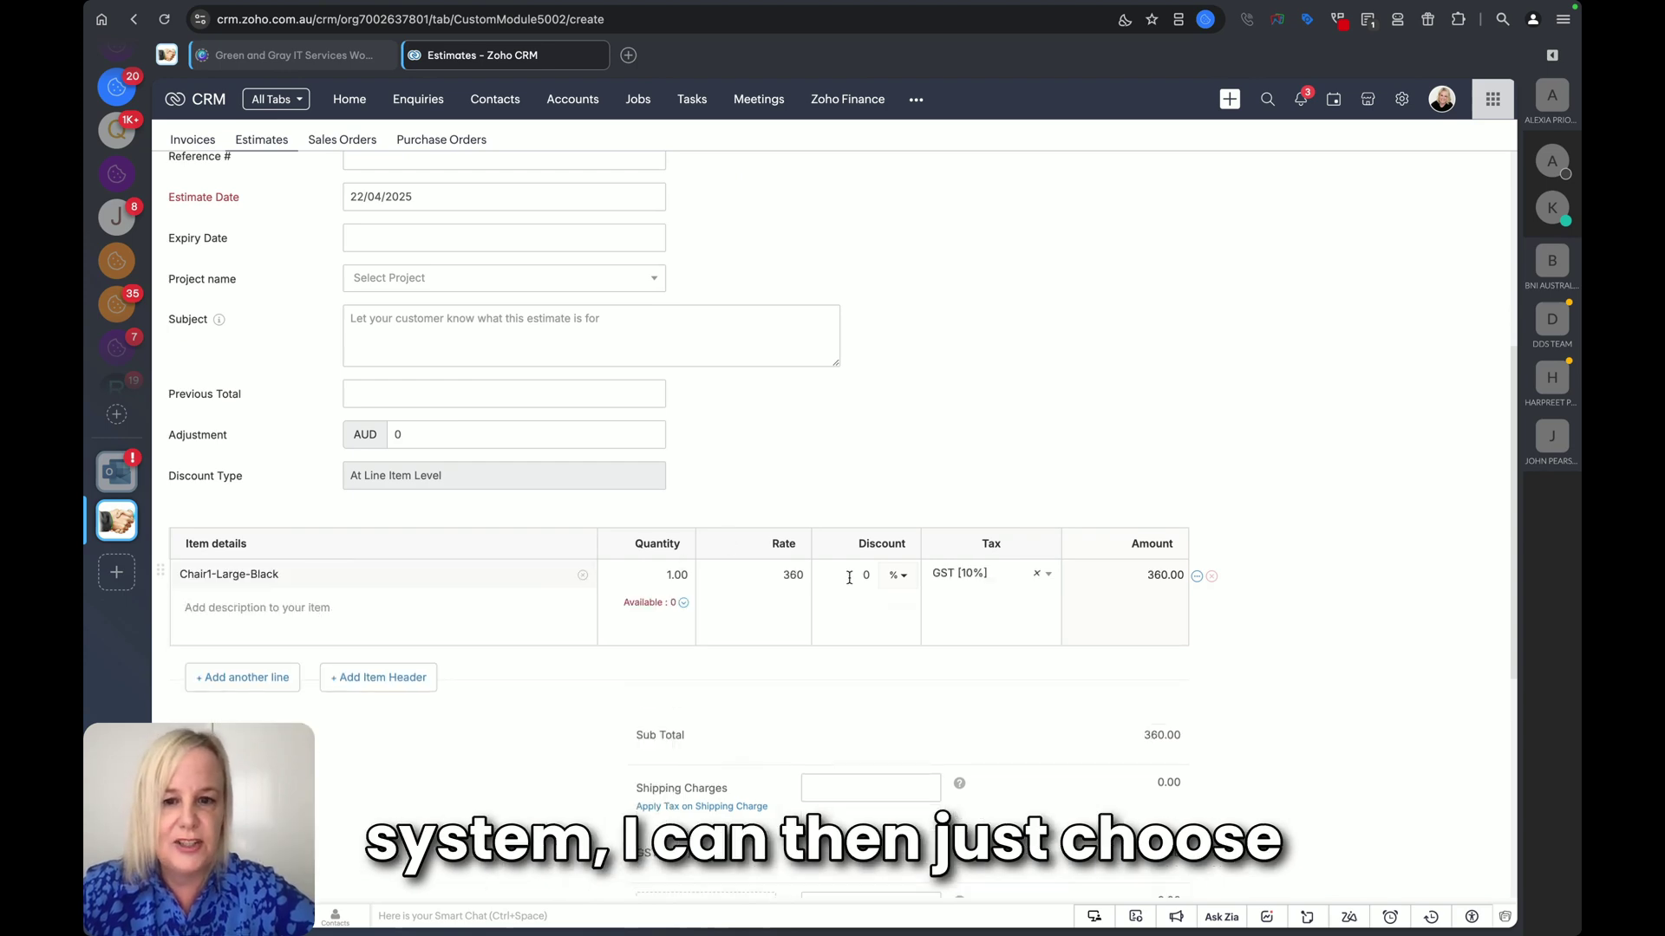
left_click_drag(1516, 499, 1516, 817)
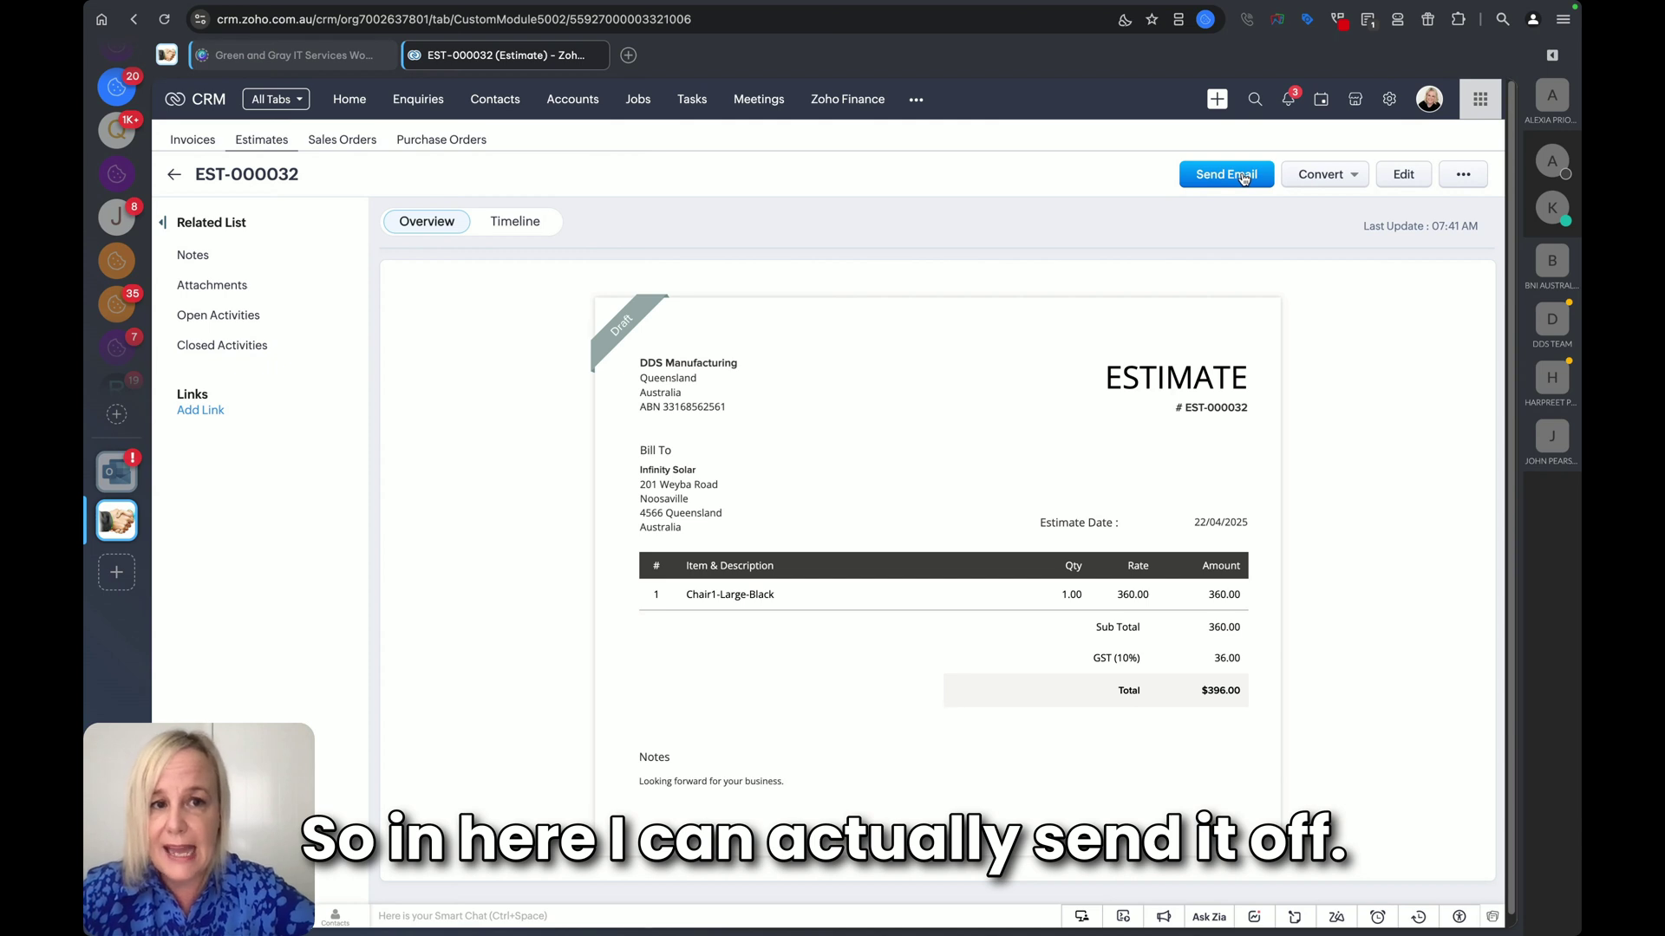
After the draft can't convert to a sales order, mark EST-000032 Sent, then Accepted
left_click(1334, 176)
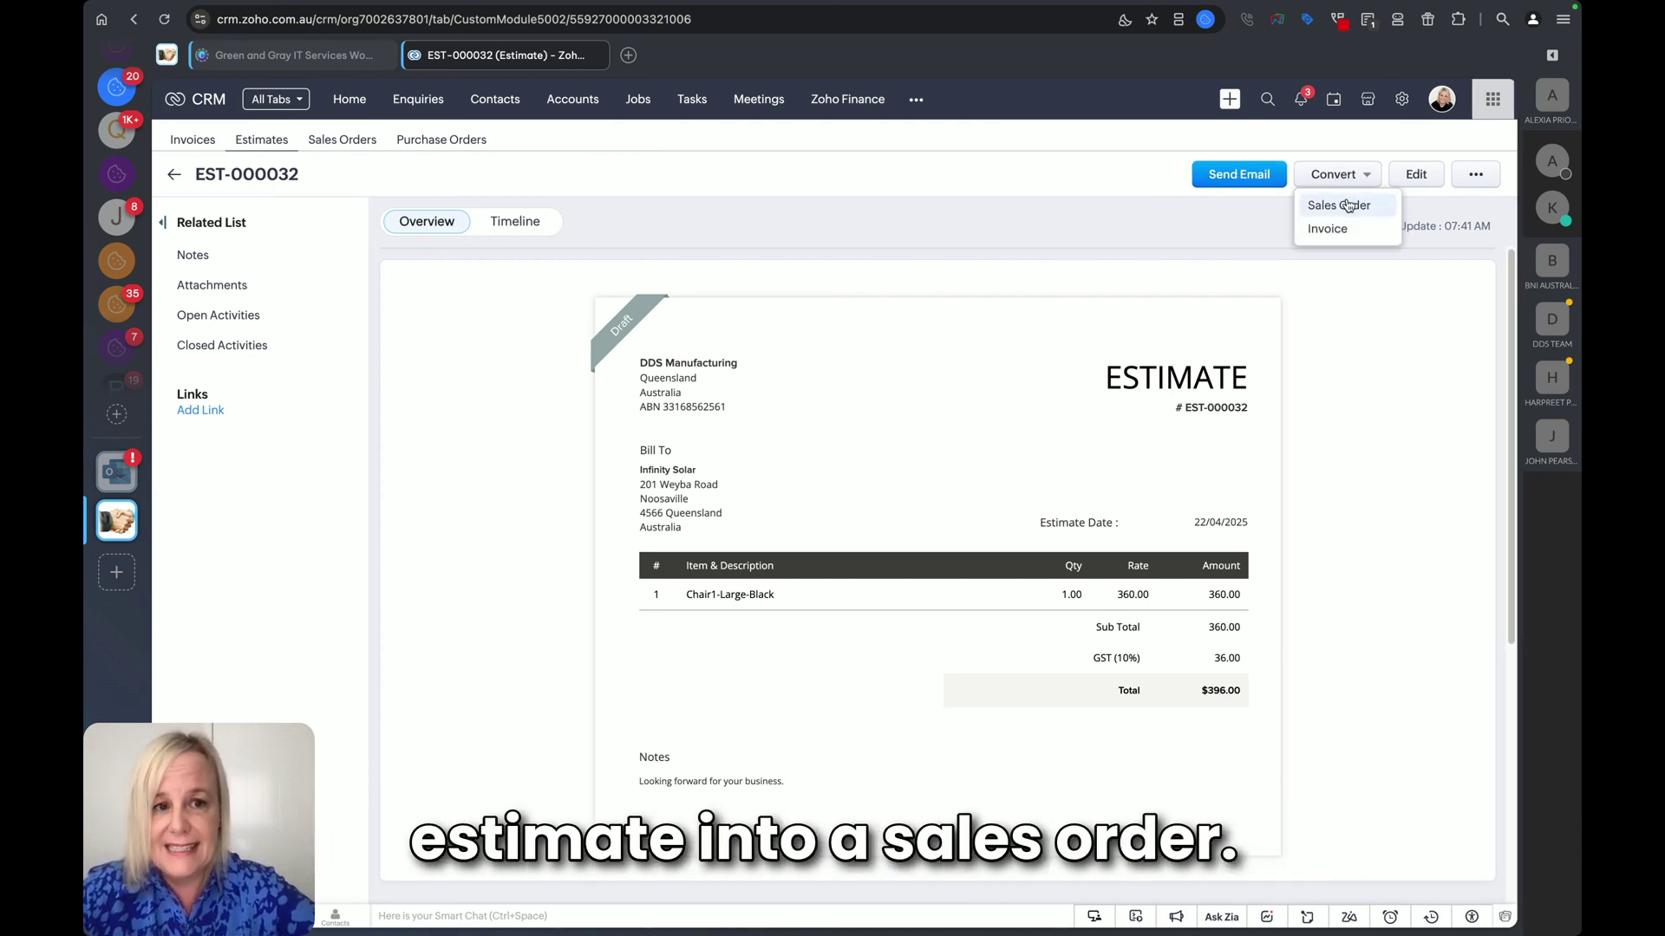
left_click(1348, 205)
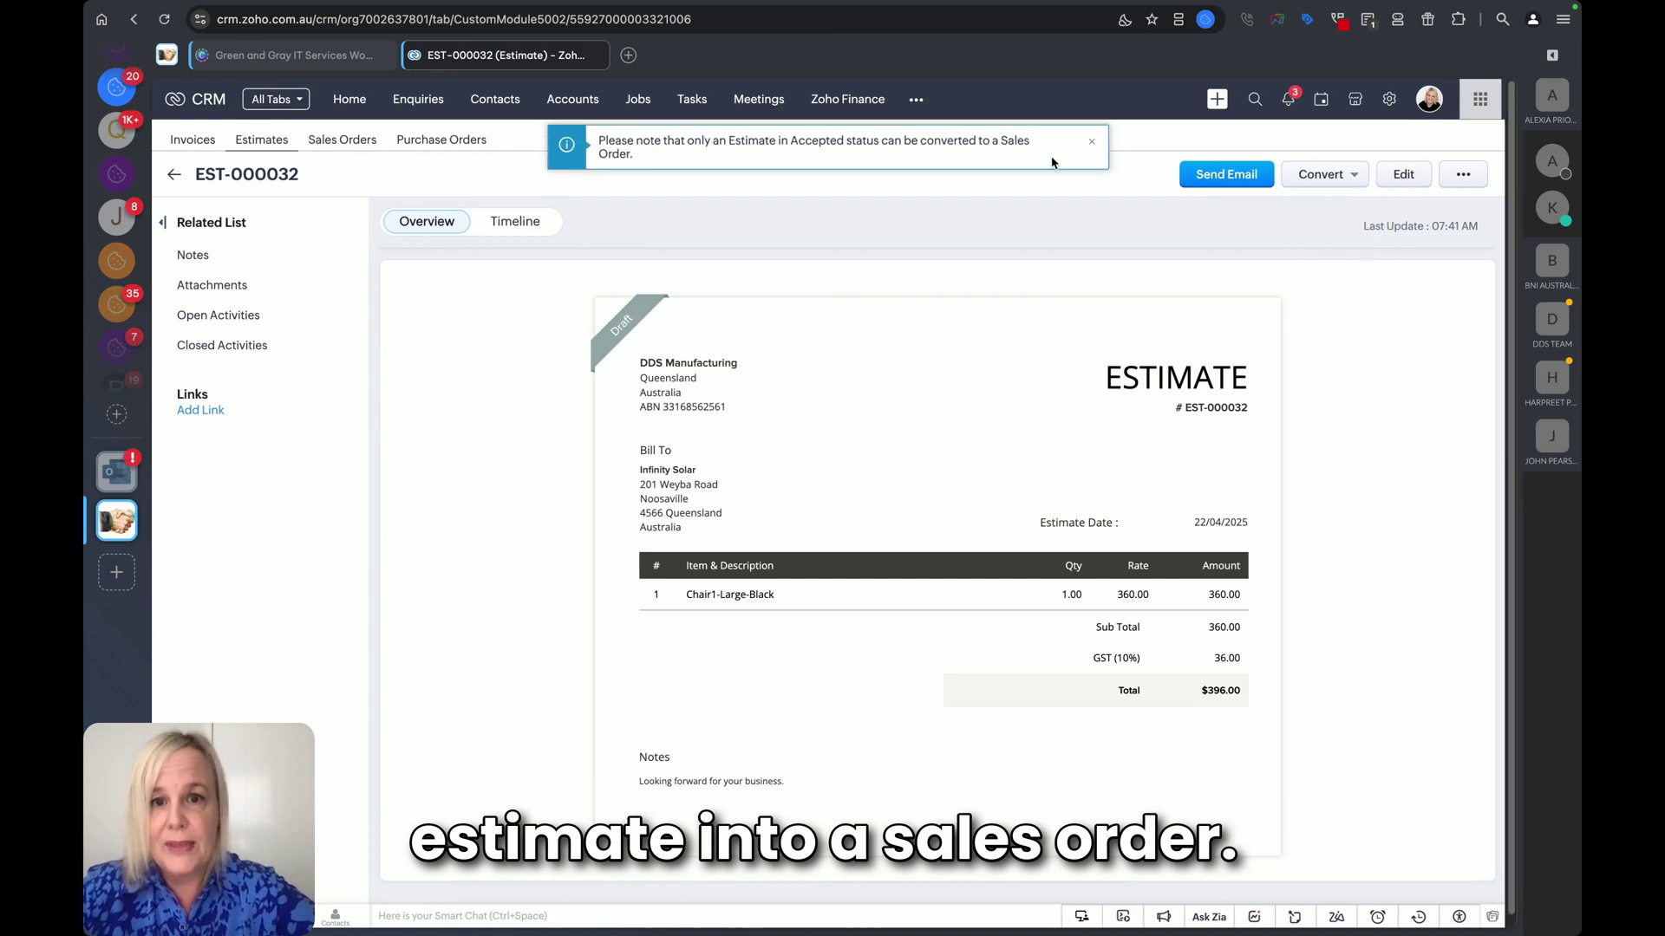
left_click(1462, 181)
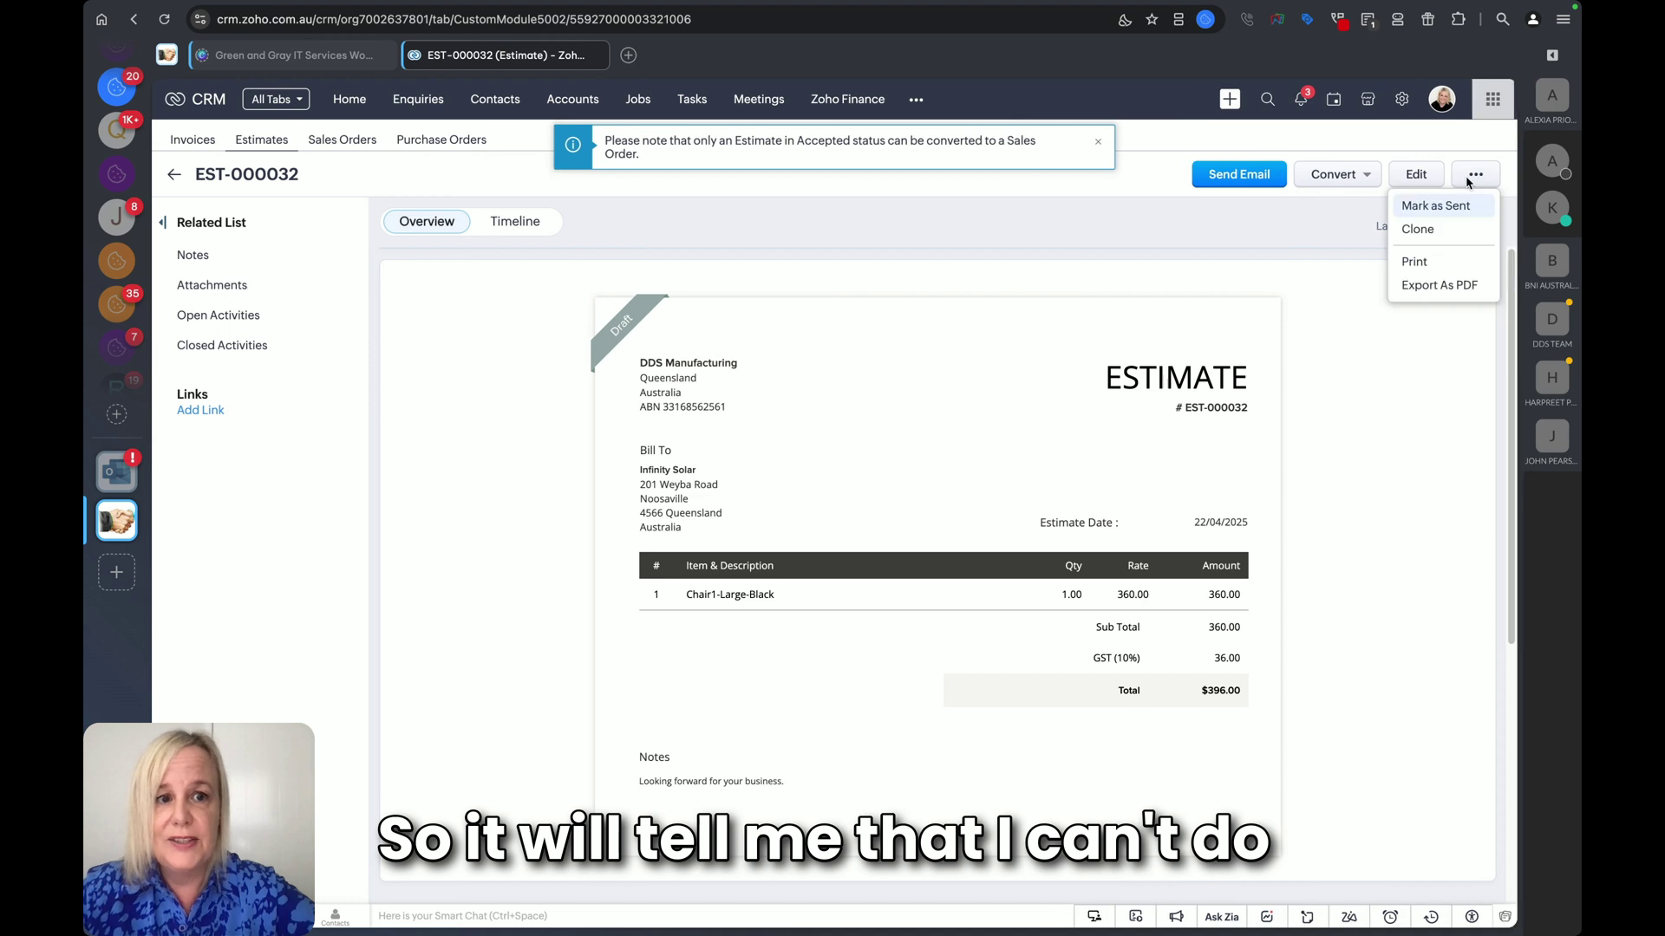
left_click(1455, 208)
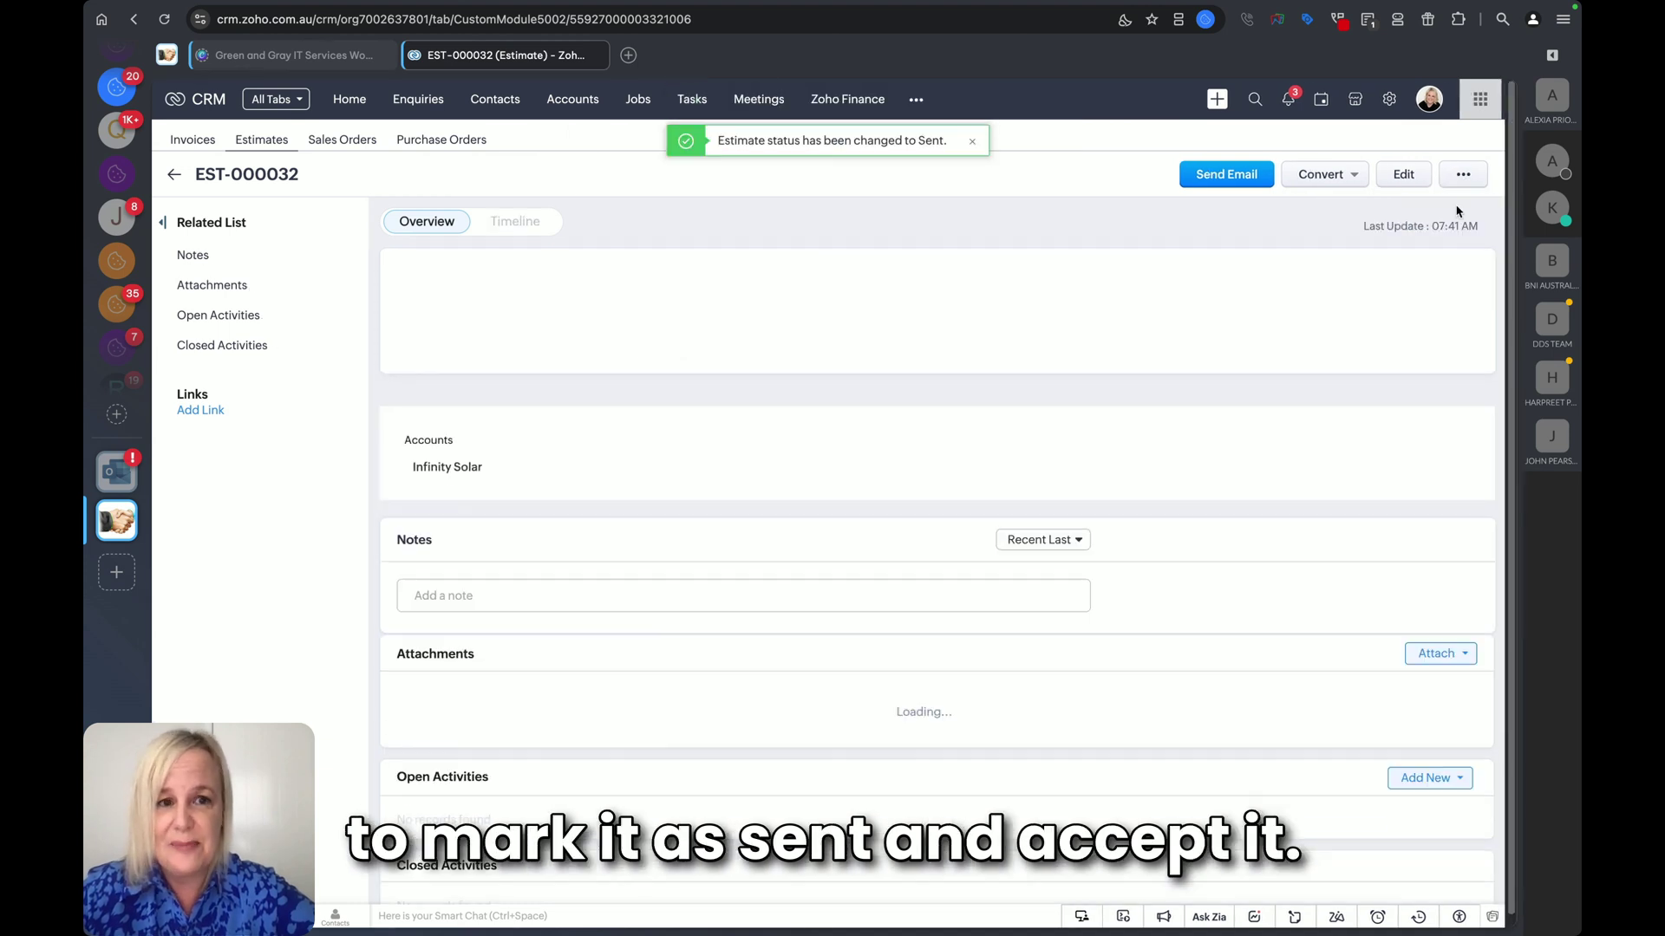
left_click(1466, 177)
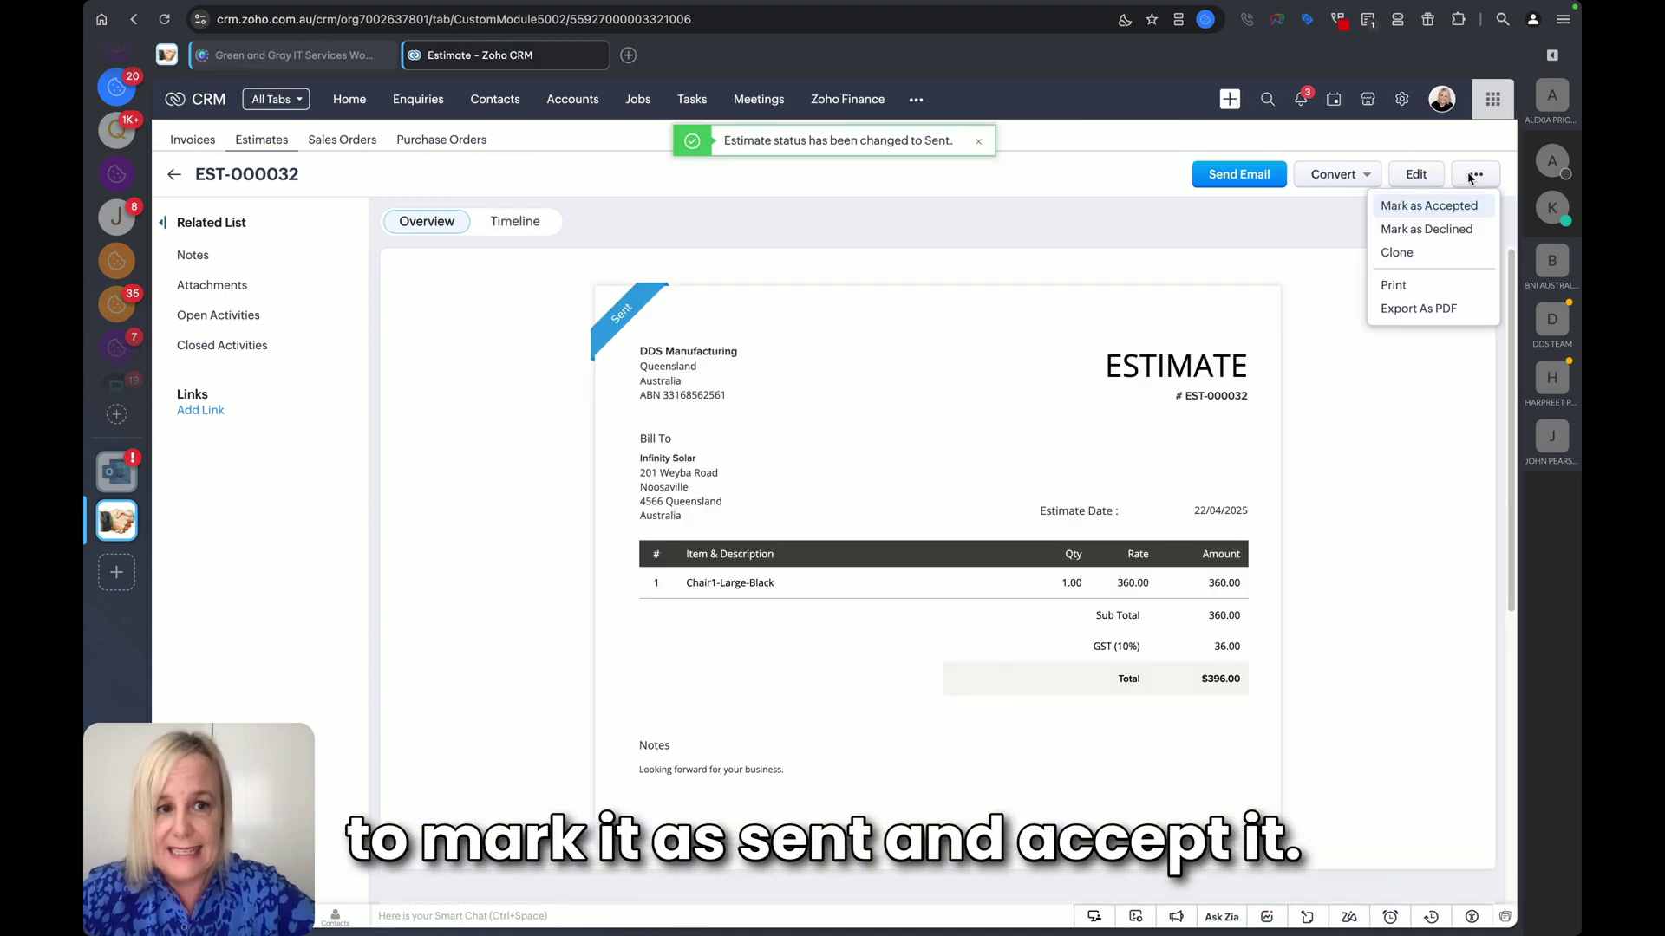
left_click(1429, 208)
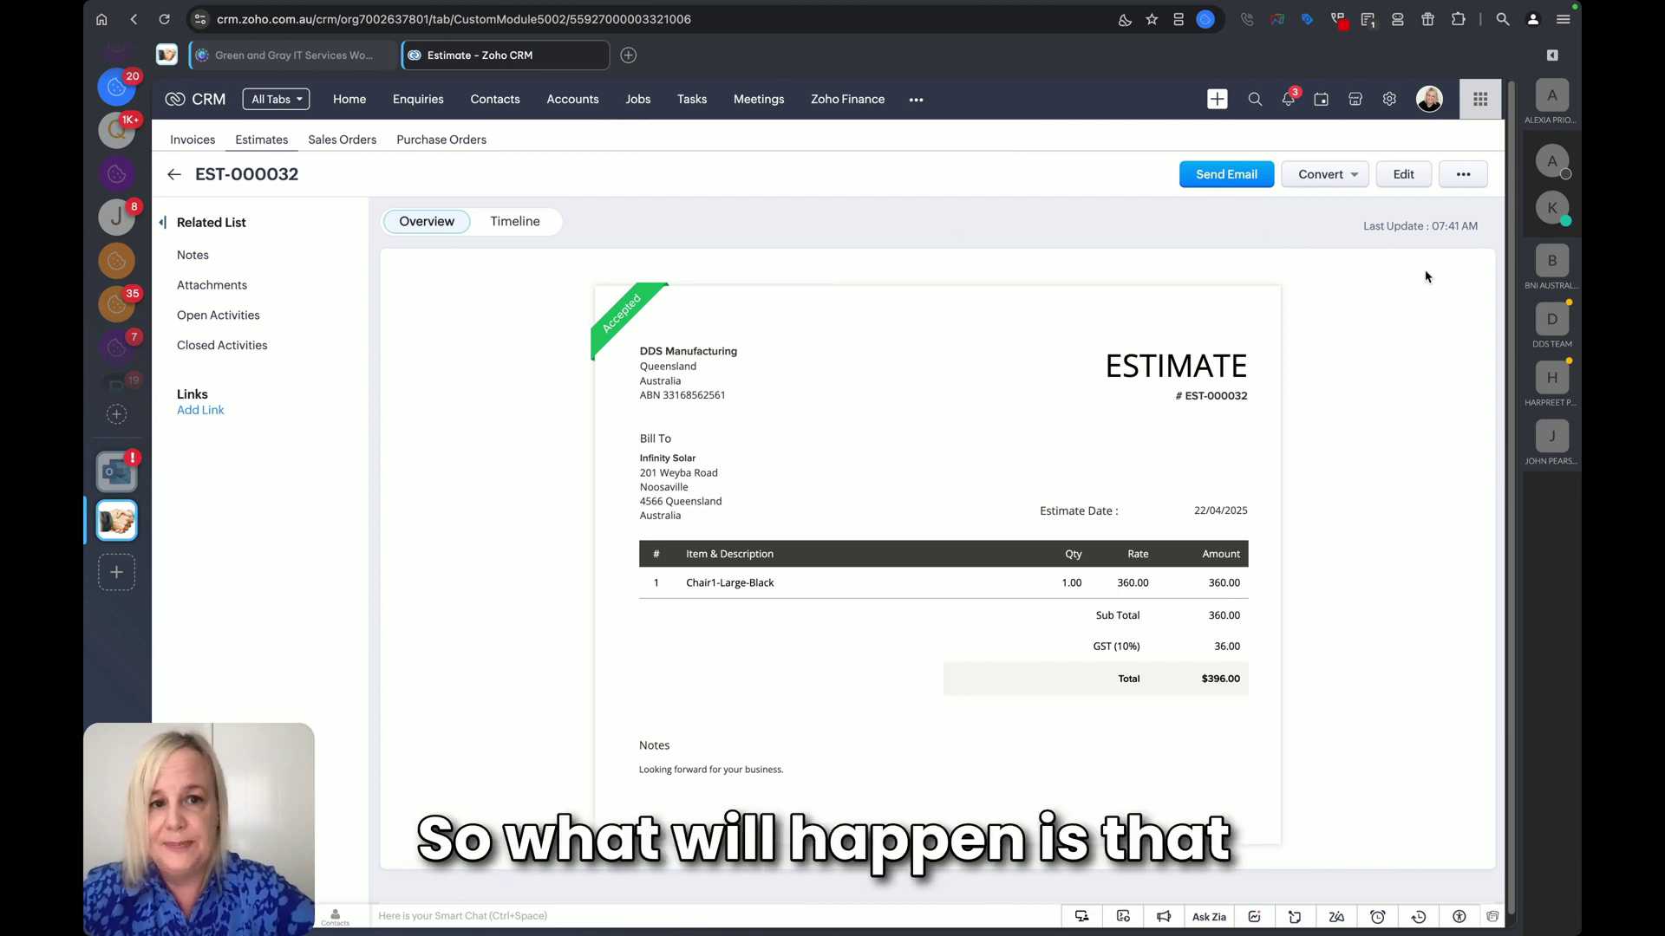
Convert accepted estimate EST-000032 into draft sales order SO-00025 totalling $396.00
left_click(1326, 177)
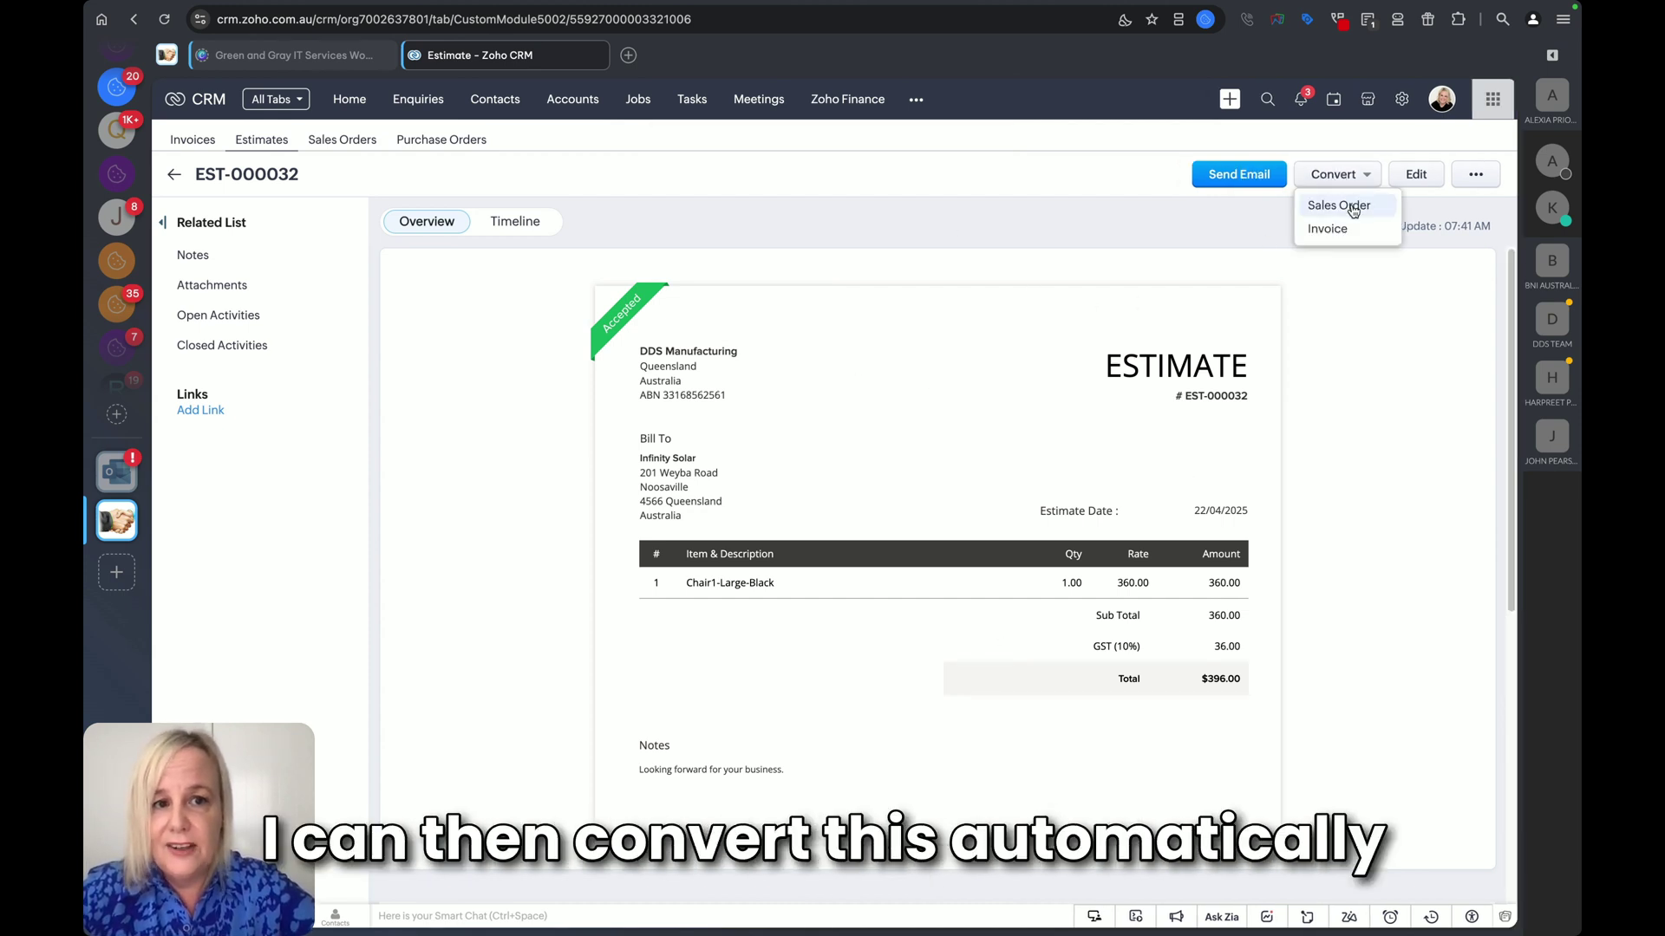
left_click(1340, 205)
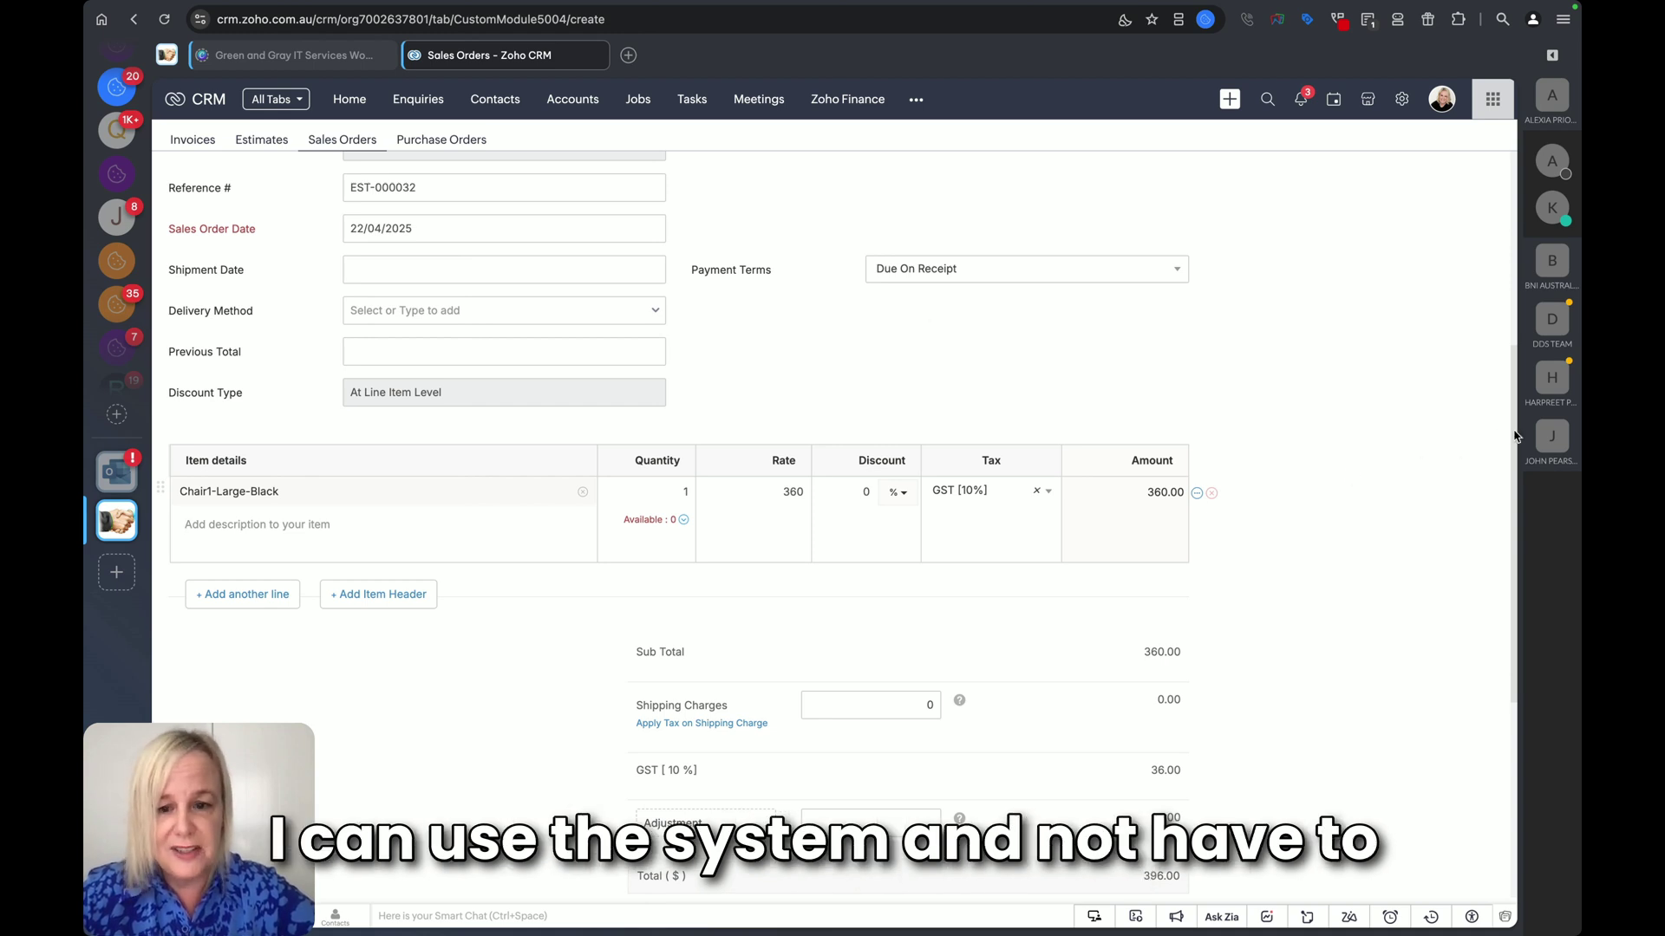
left_click_drag(1515, 436, 1504, 672)
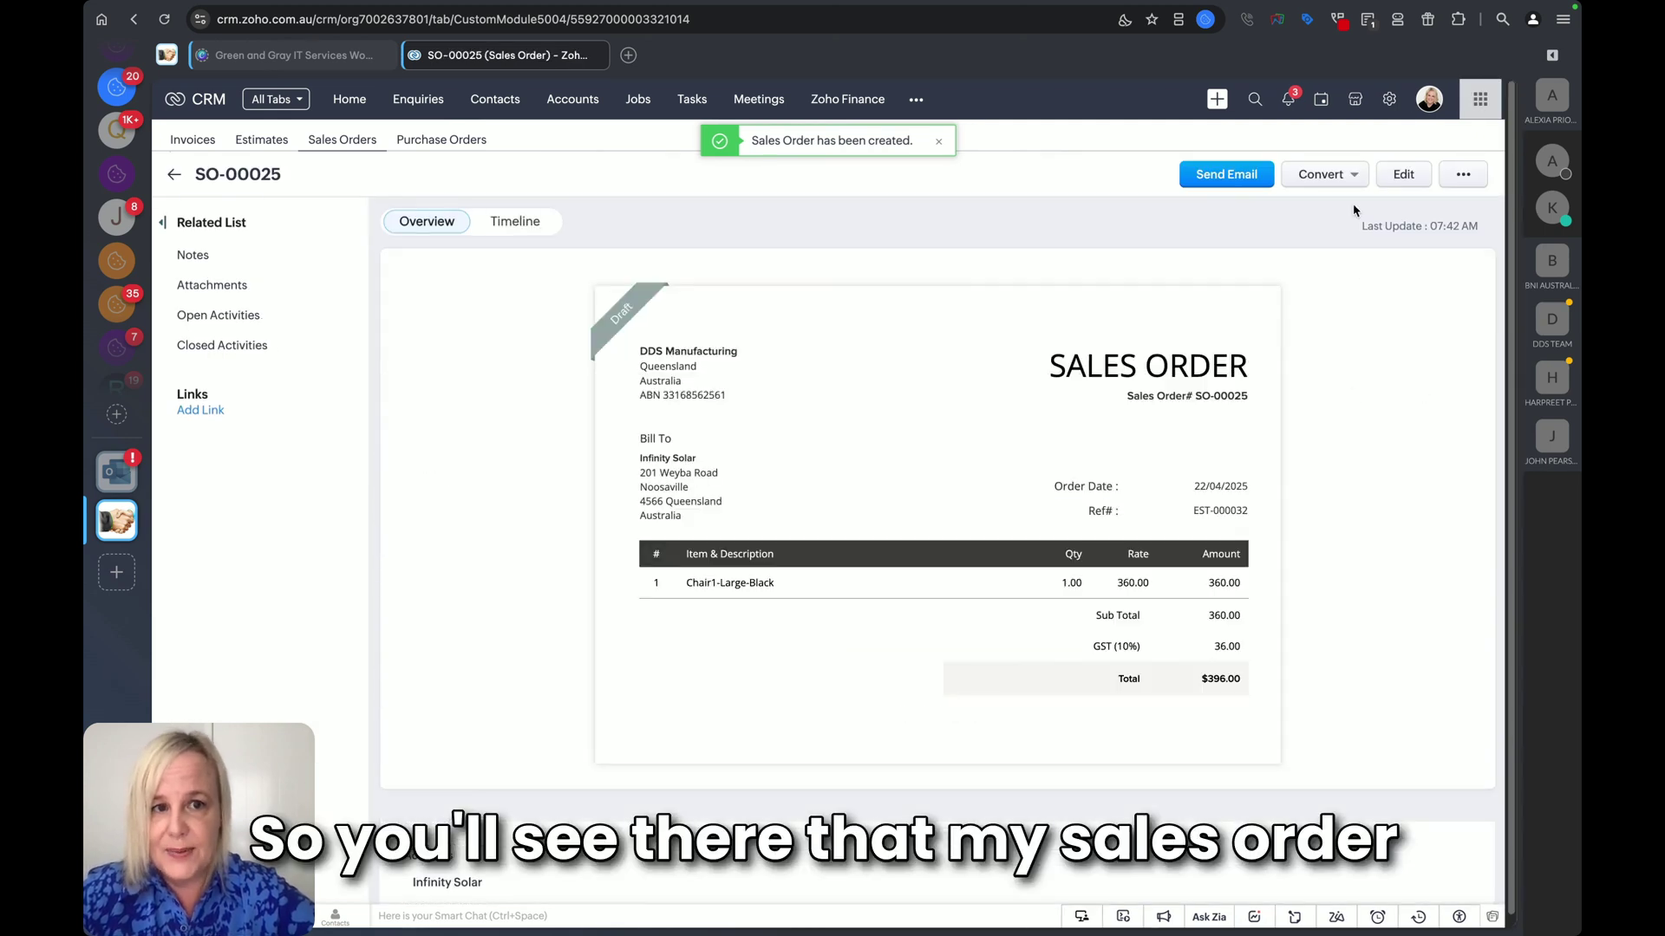
left_click(1339, 175)
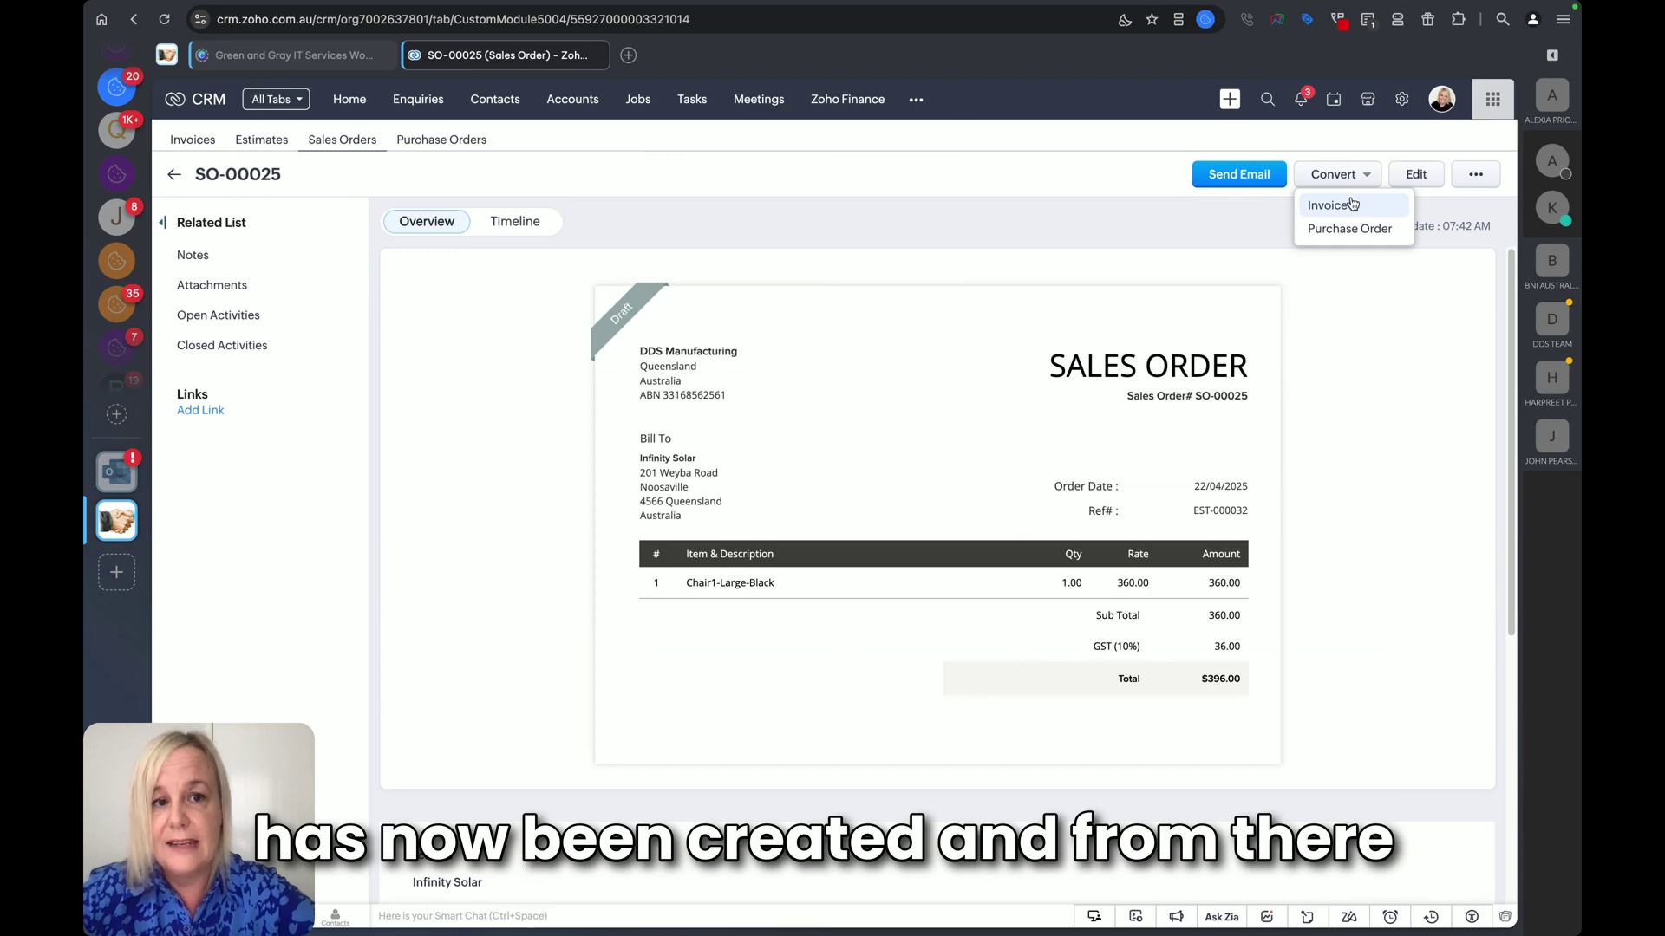
Save draft invoice INV-000027 for $396.00 from SO-00025, then return to the sales order
left_click(1352, 205)
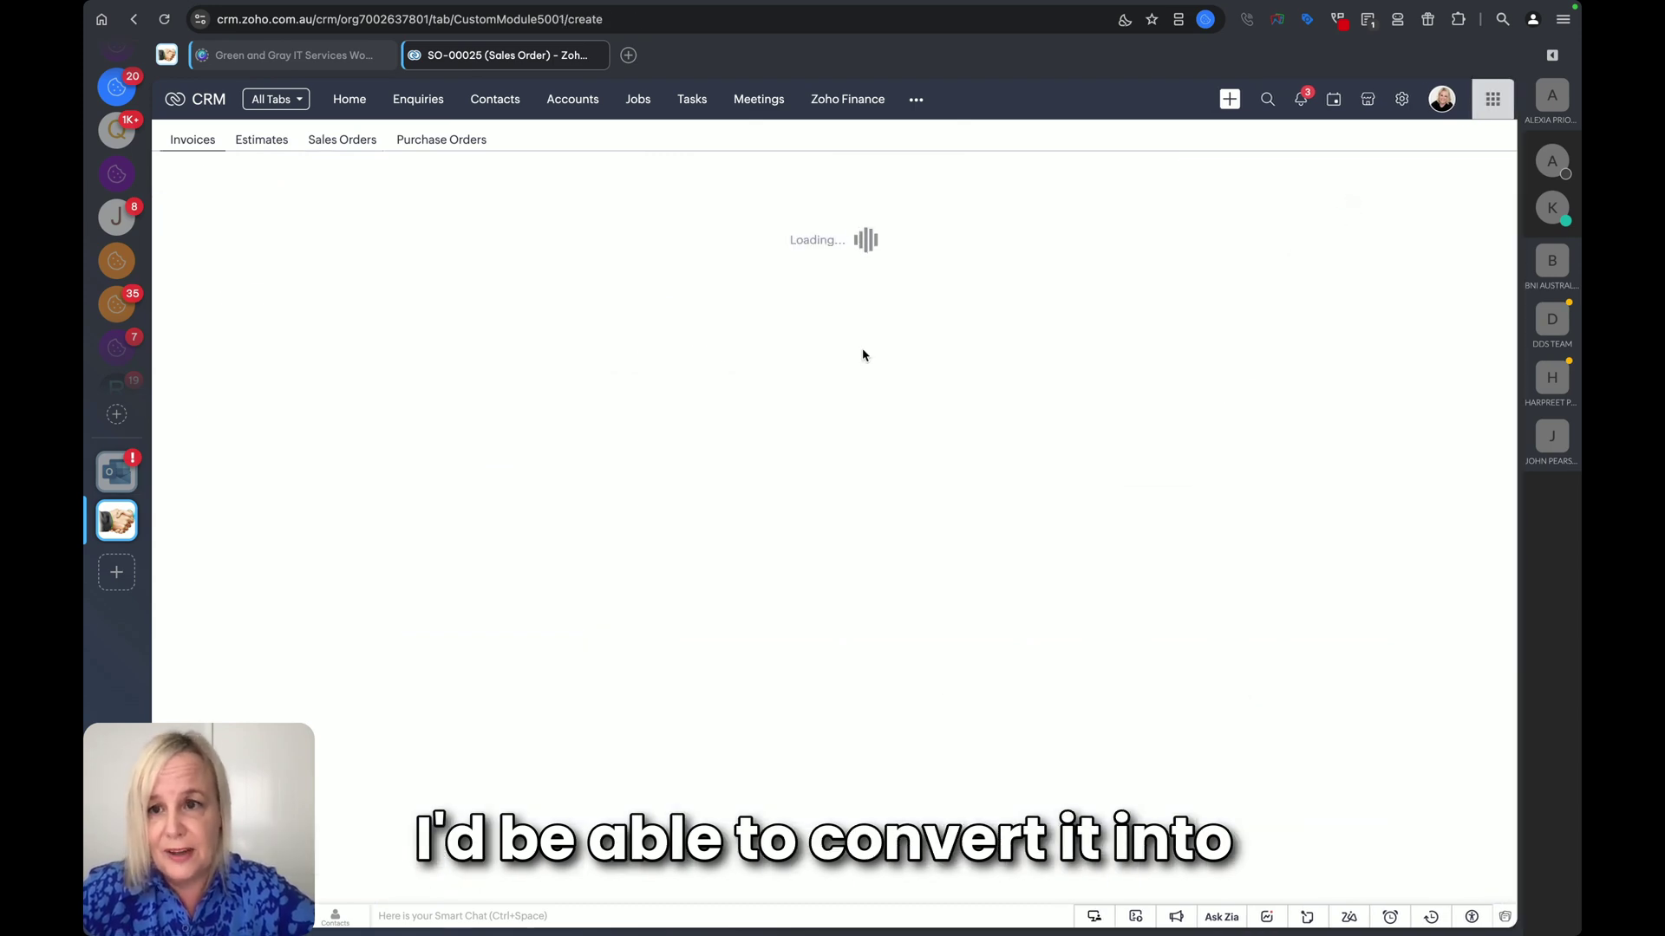
scroll(1517, 355, "up", 5)
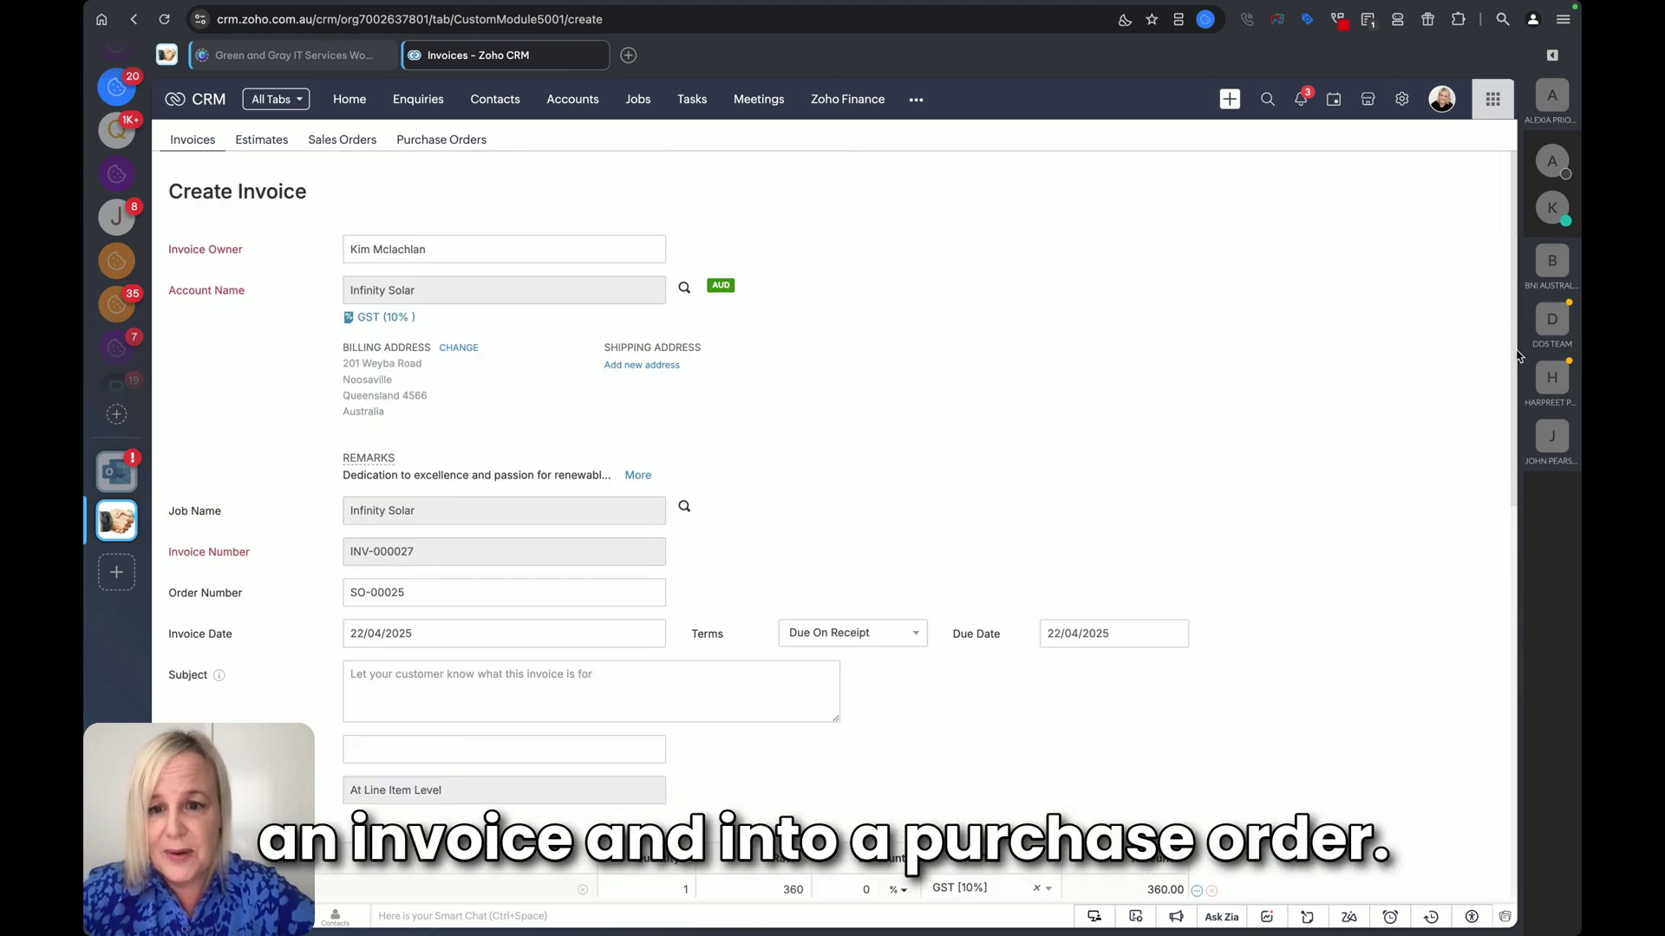
scroll(1513, 427, "down", 10)
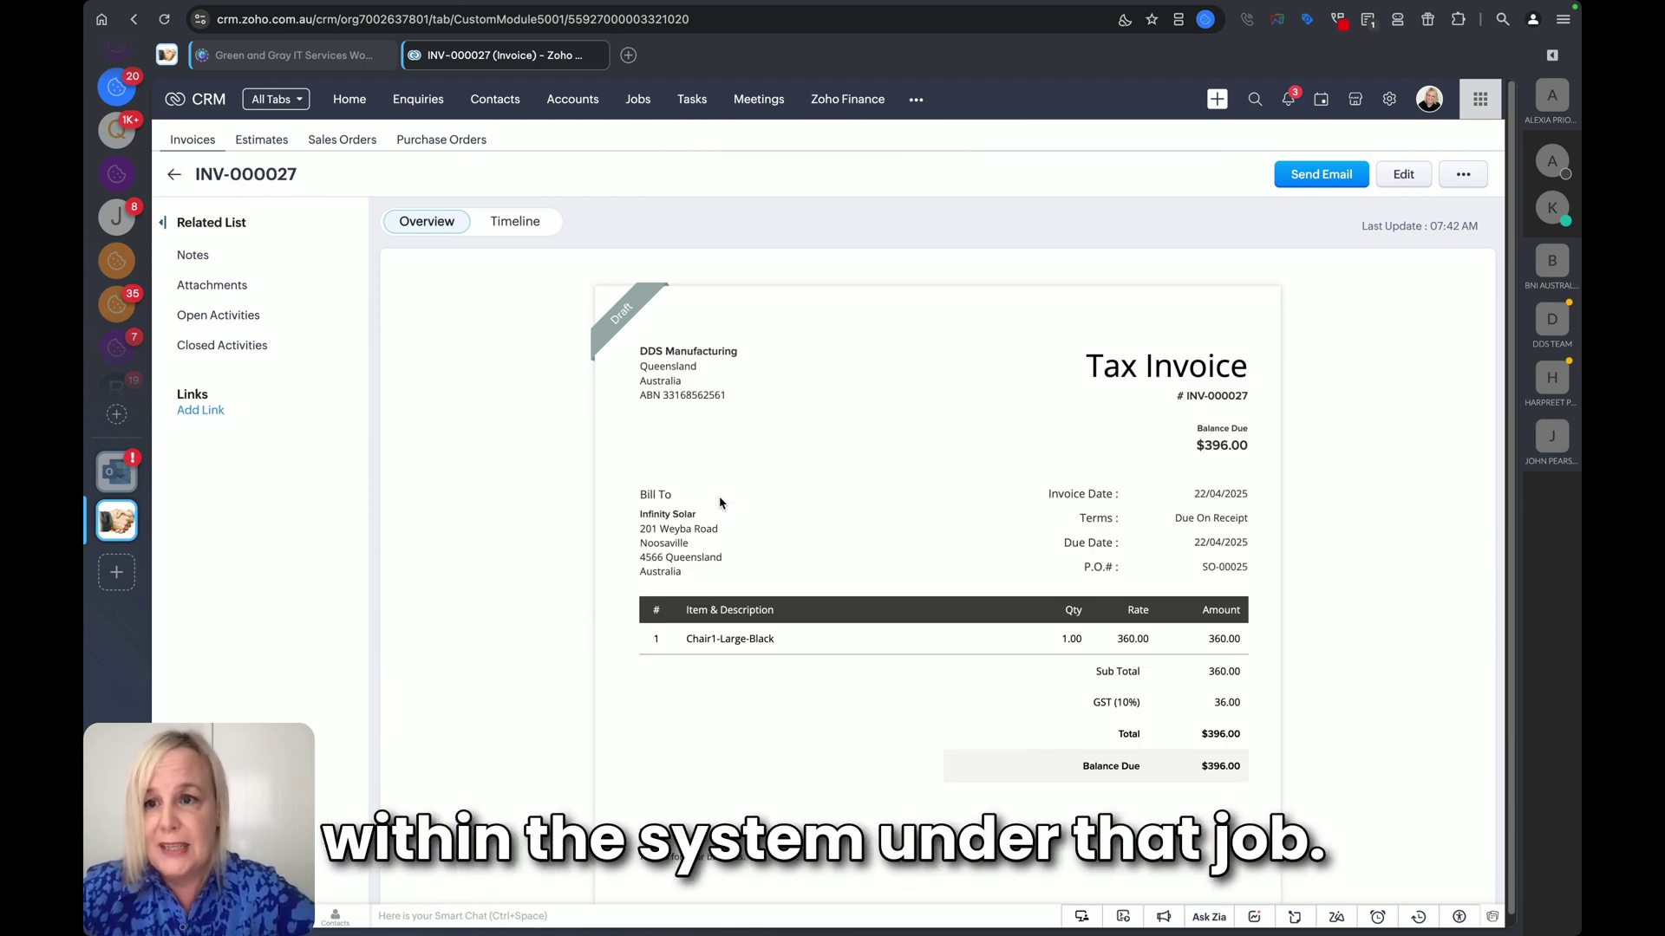
left_click(175, 175)
Go back to the Infinity Solar job, reload it, and view Finance listing SO-00025 and INV-000027
left_click(173, 176)
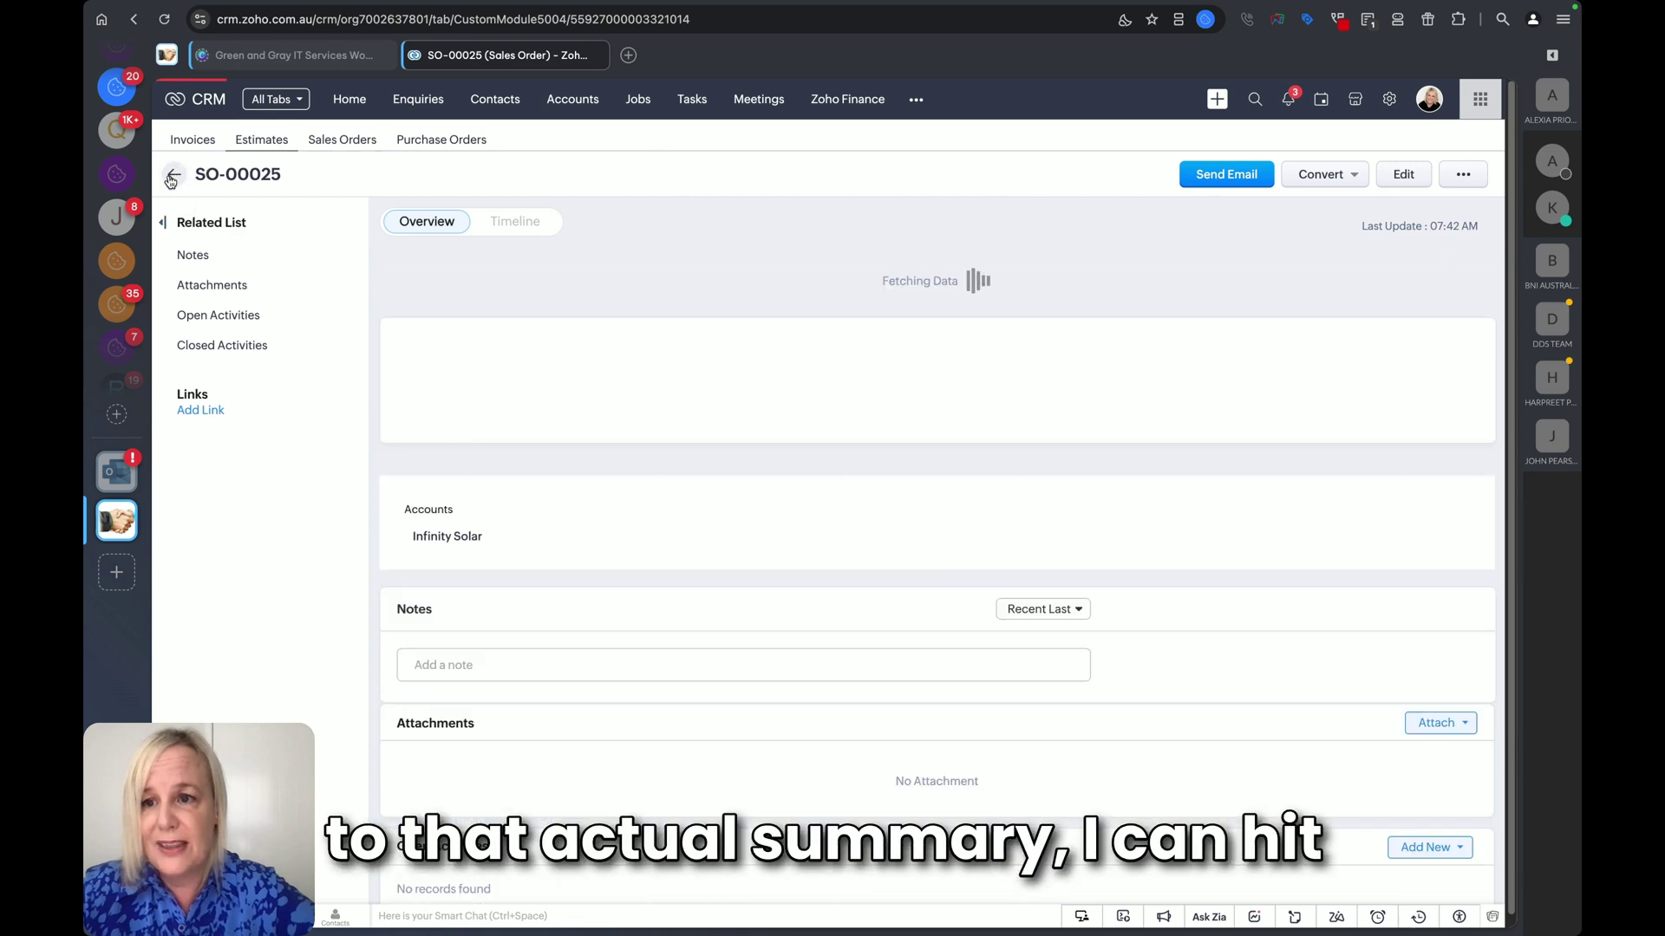
left_click(173, 177)
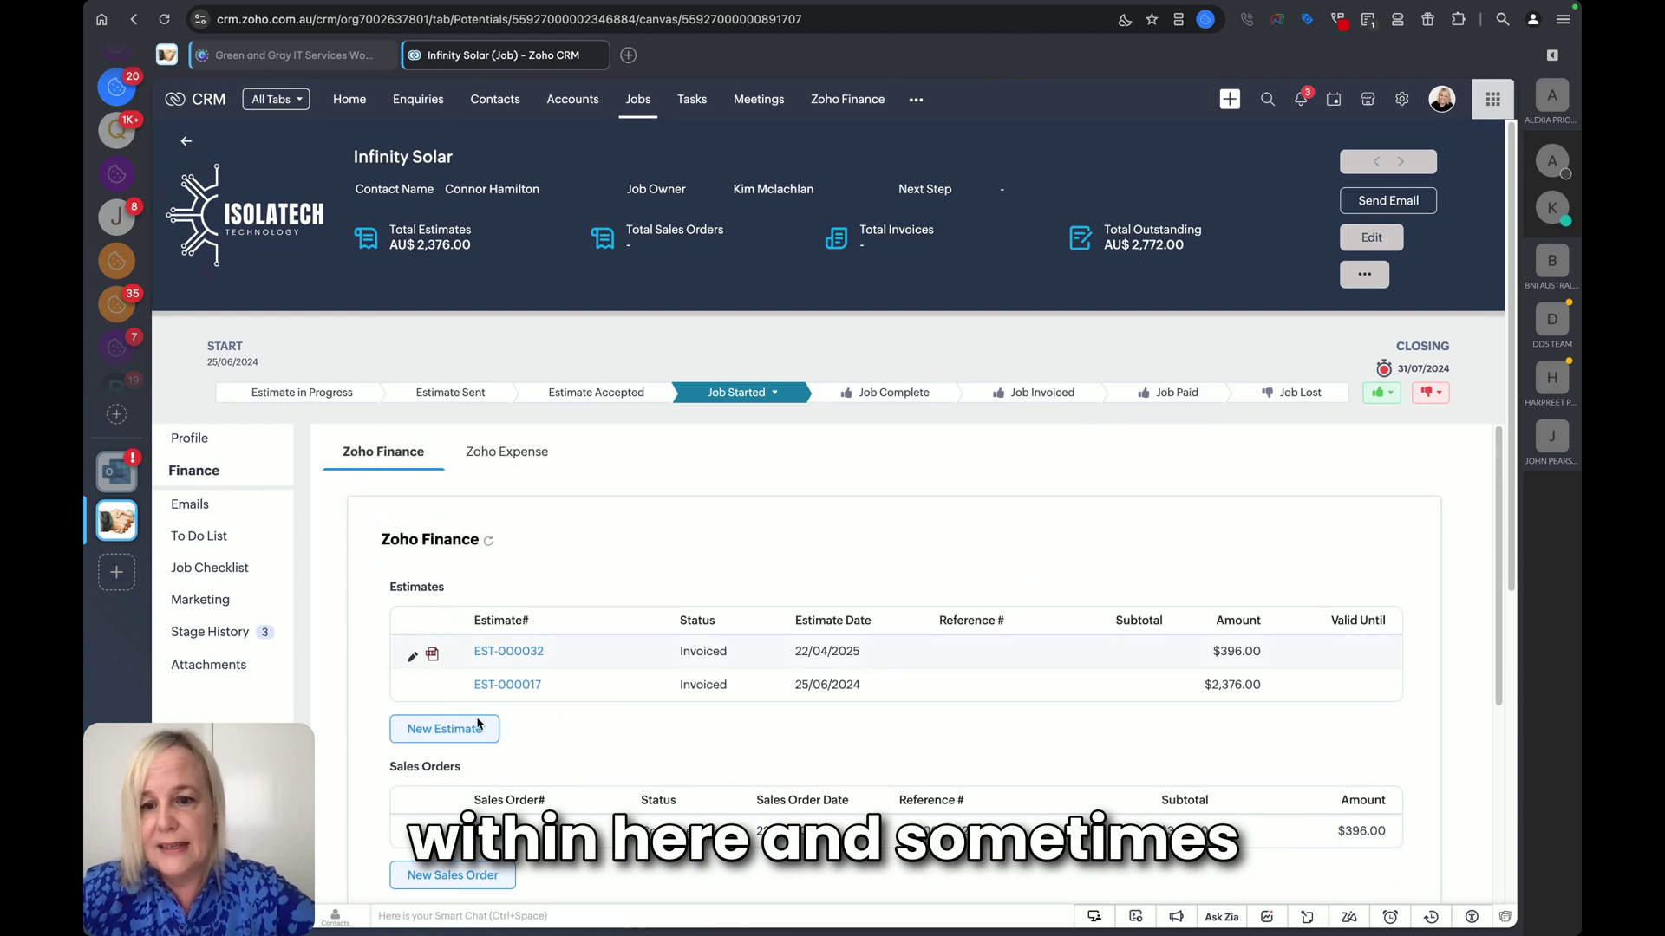
left_click(164, 20)
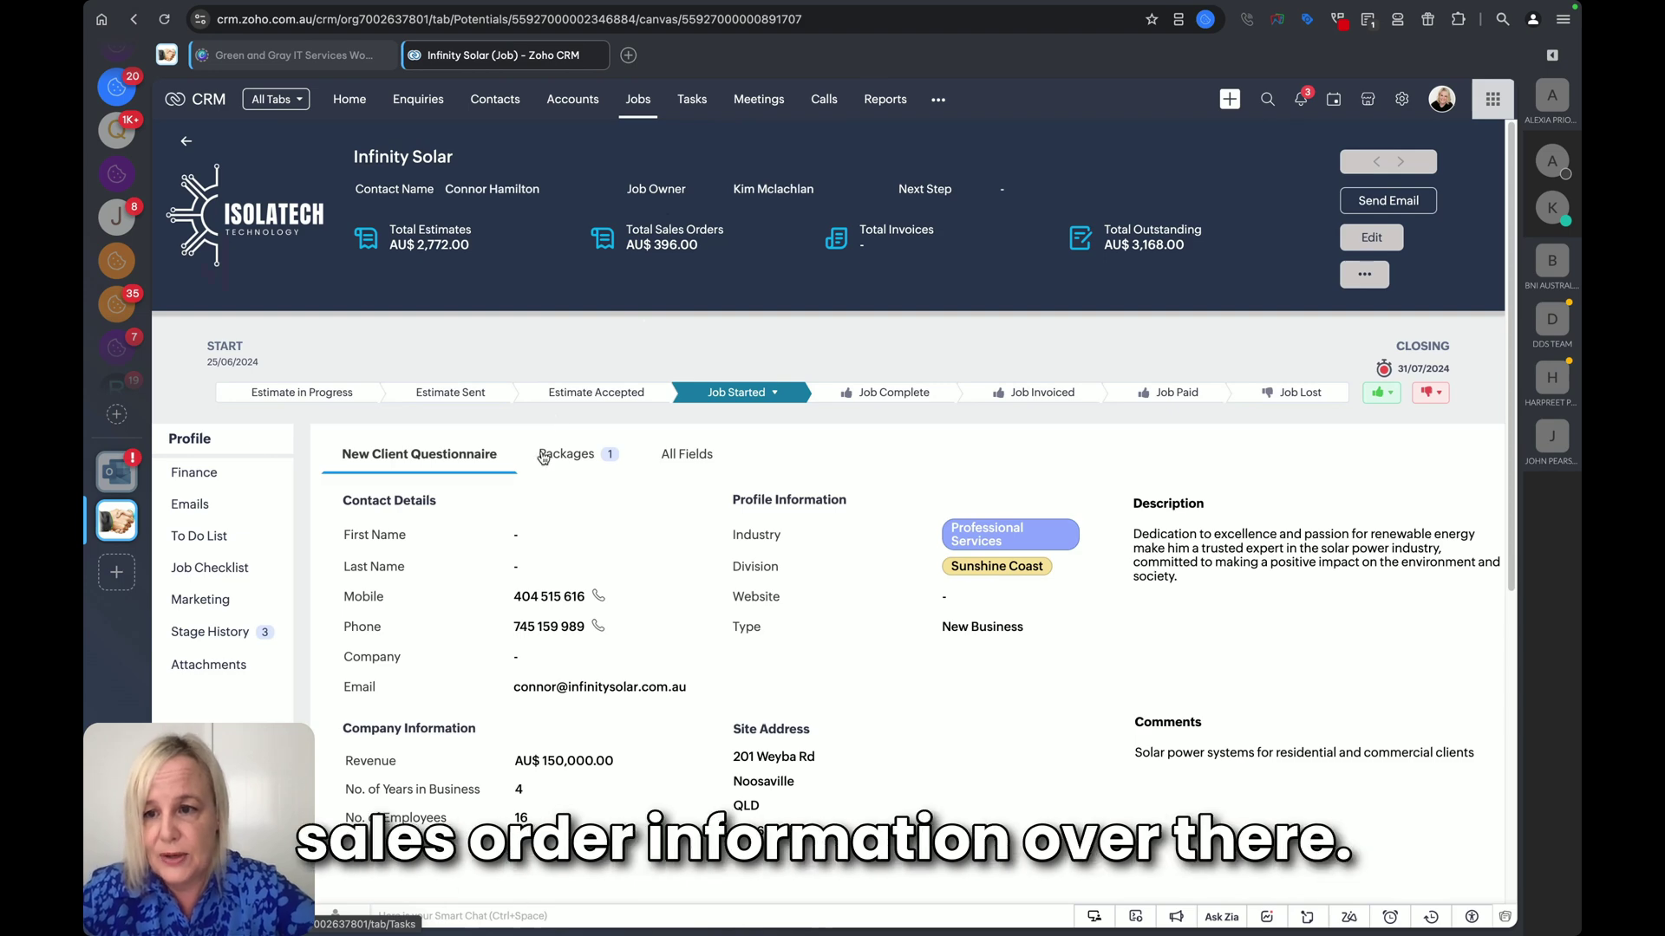
left_click(252, 470)
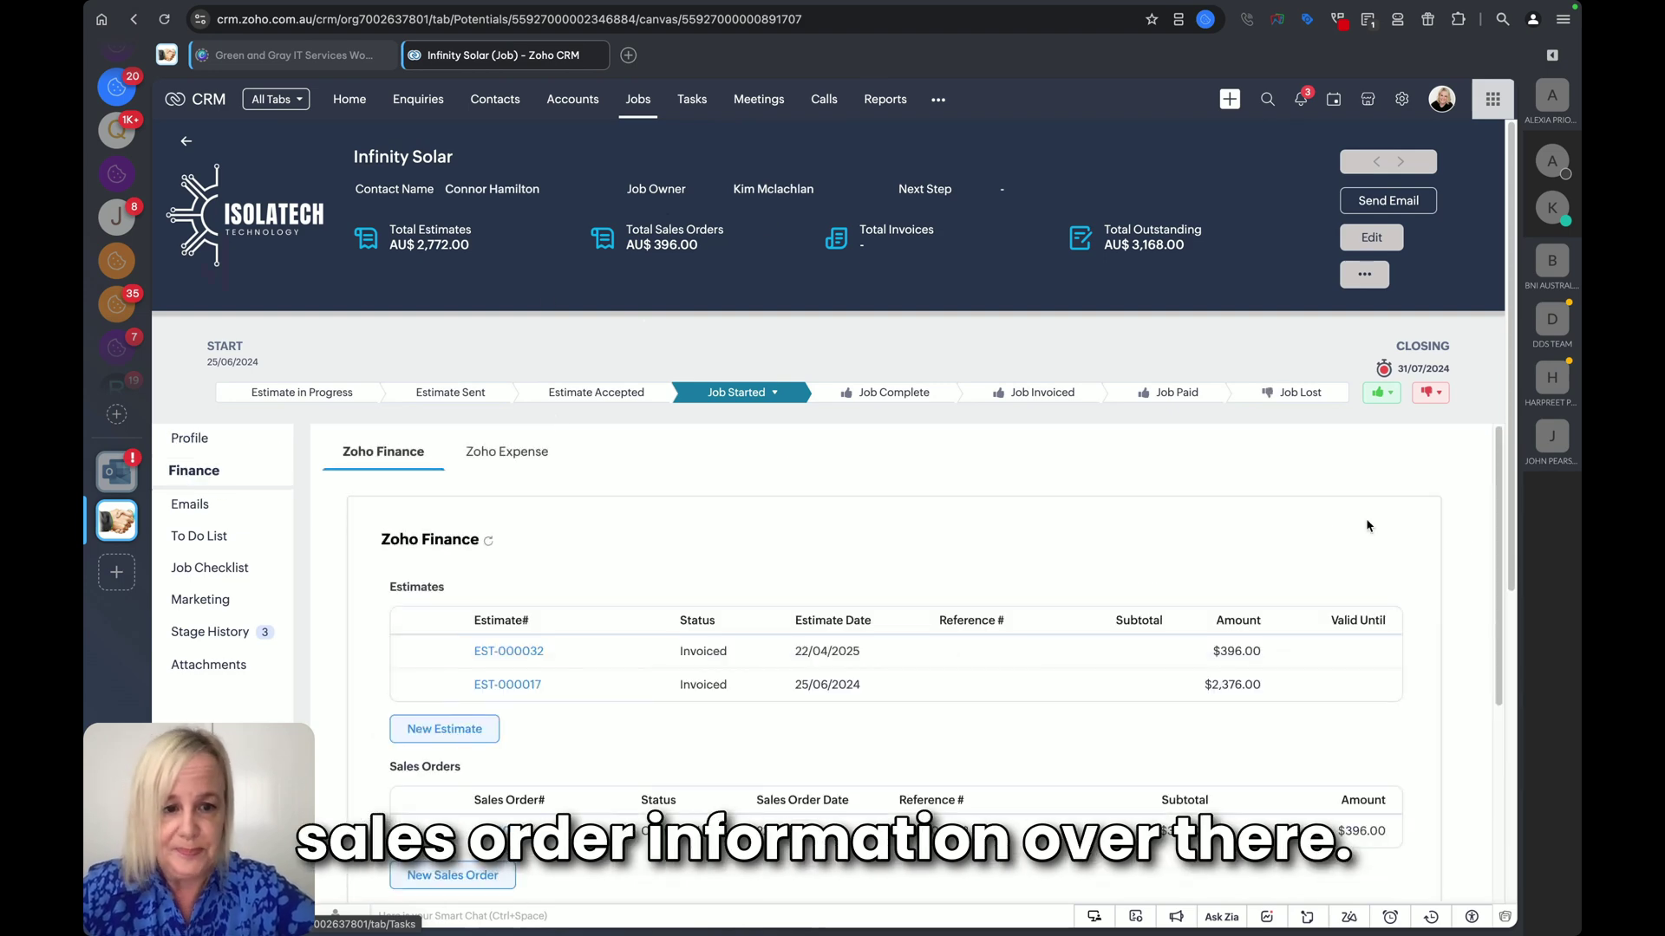
left_click_drag(1498, 485, 1522, 737)
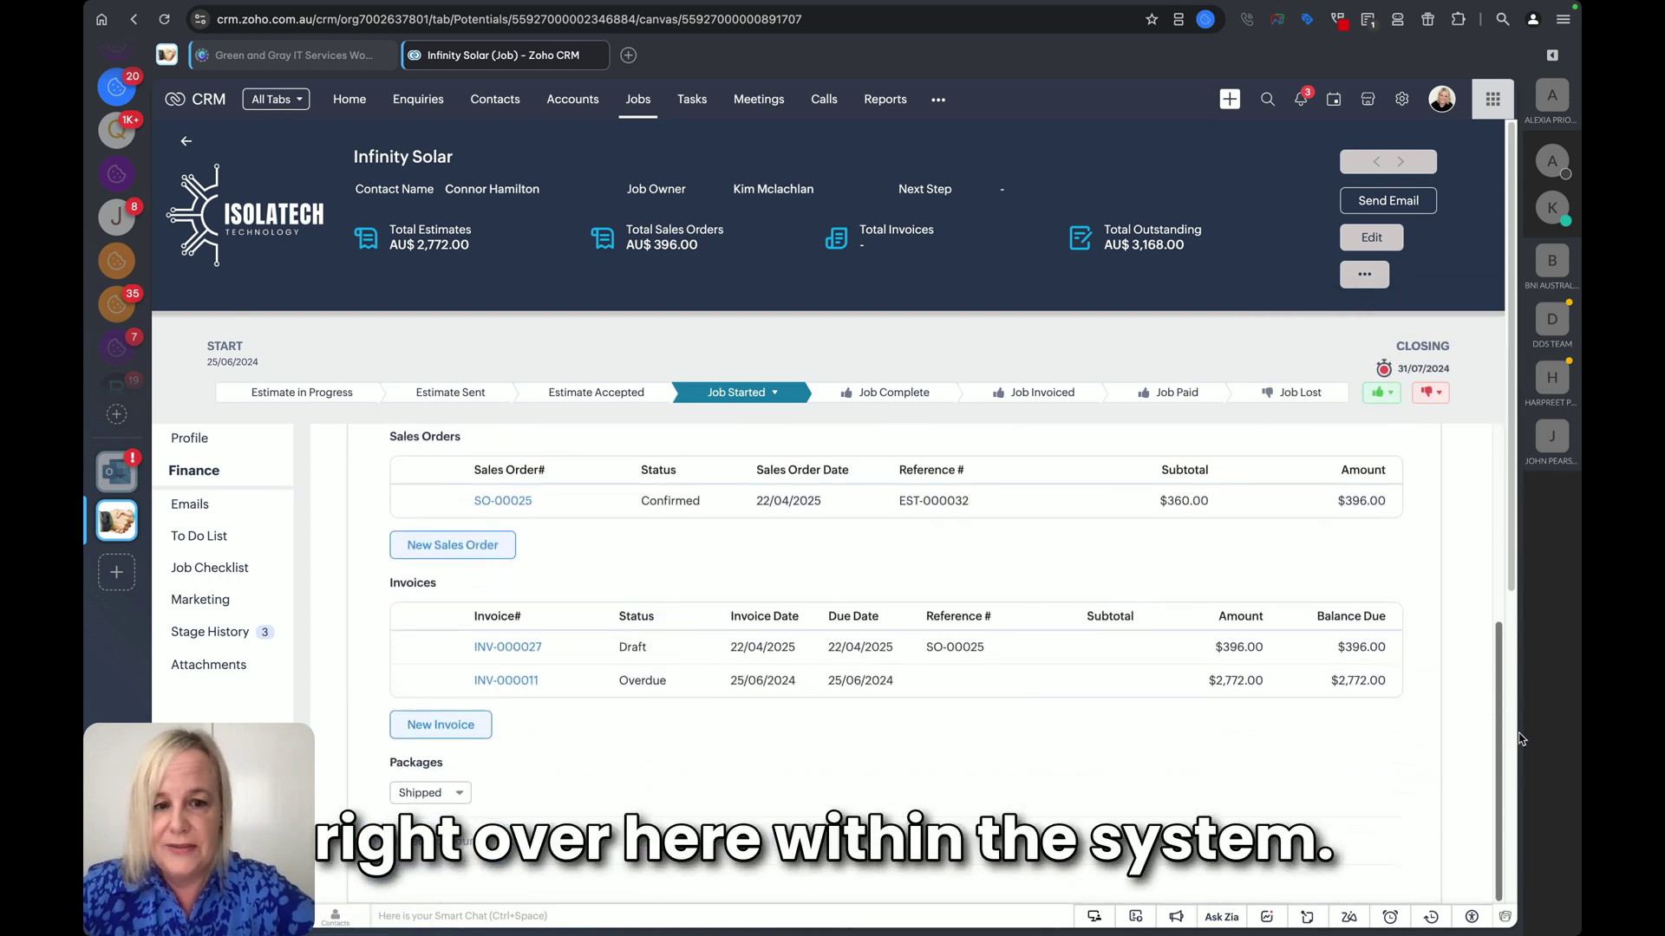